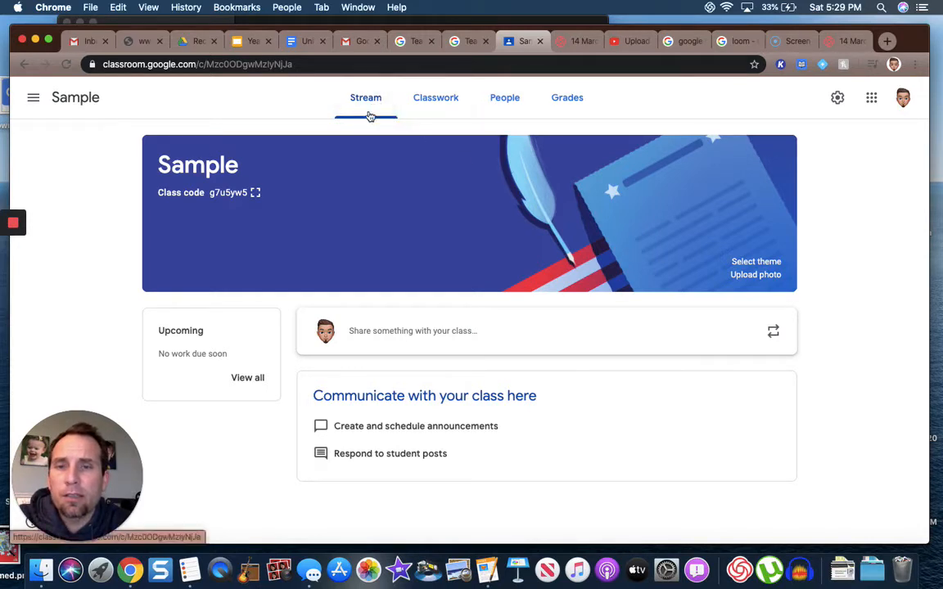
# Step: Look over the announcement form, the Classwork page and the People page of the Sample class
pyautogui.click(402, 337)
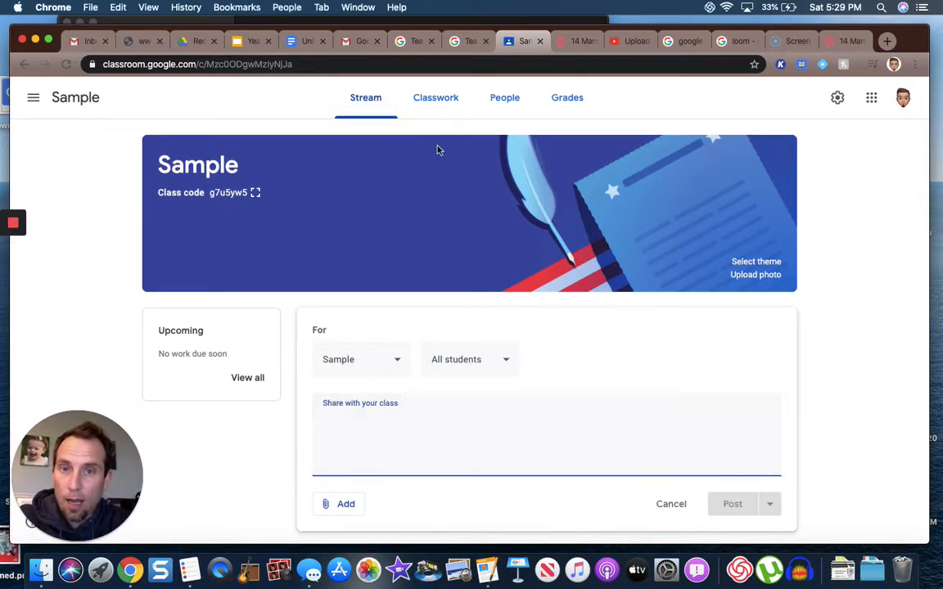
pyautogui.click(442, 102)
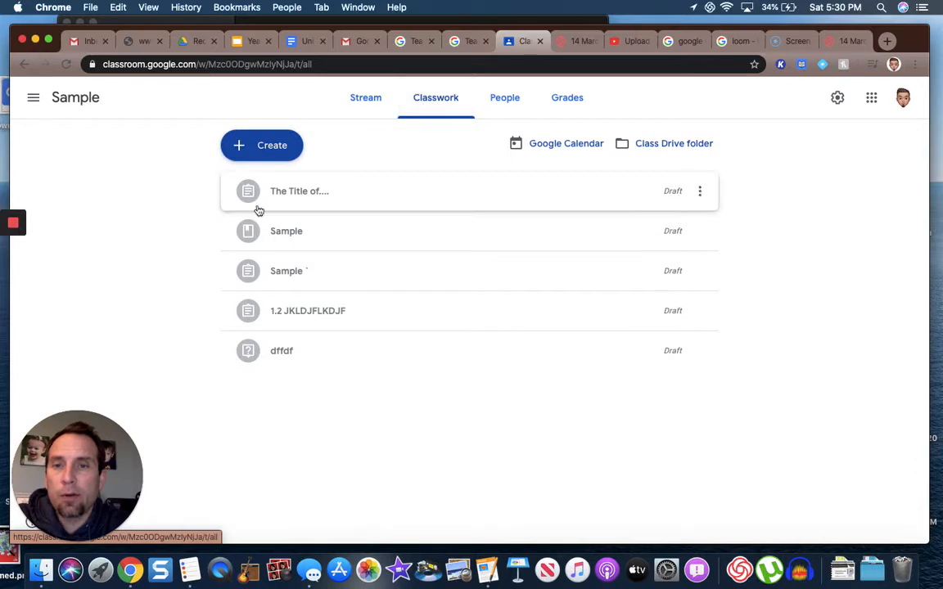
pyautogui.click(511, 106)
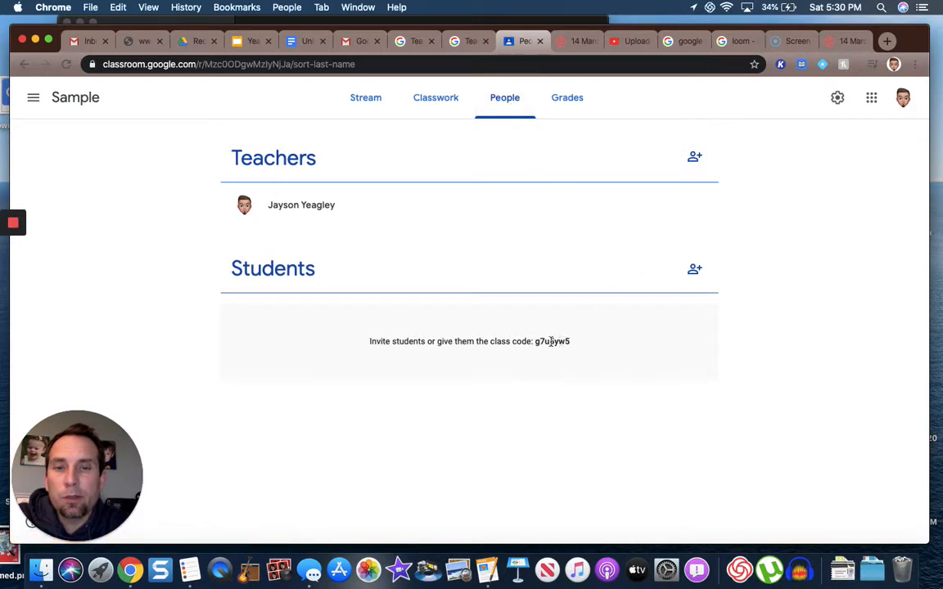
# Step: Highlight the class code for students, and view the student invitation form without inviting anyone
pyautogui.moveTo(571, 342); pyautogui.dragTo(532, 340)
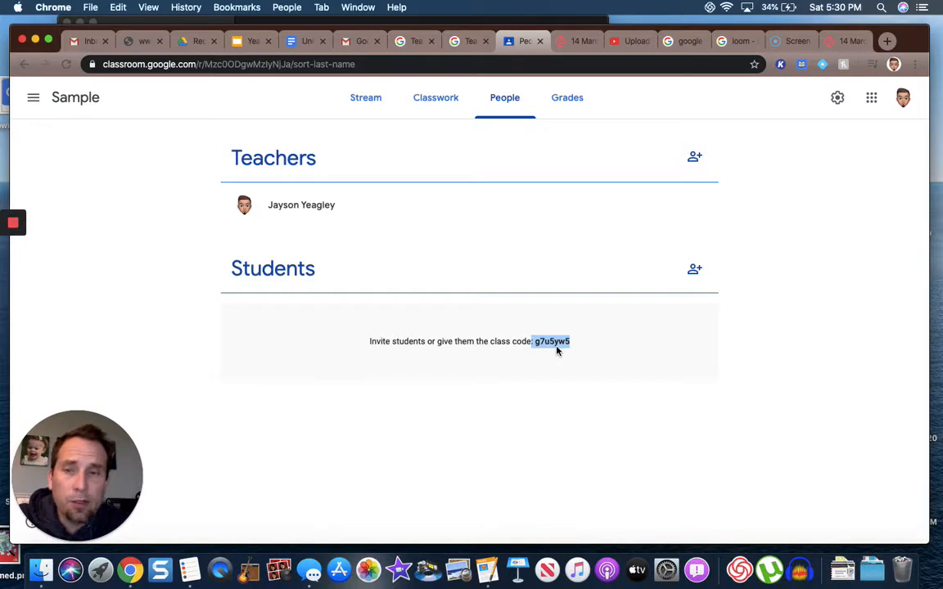
pyautogui.click(725, 389)
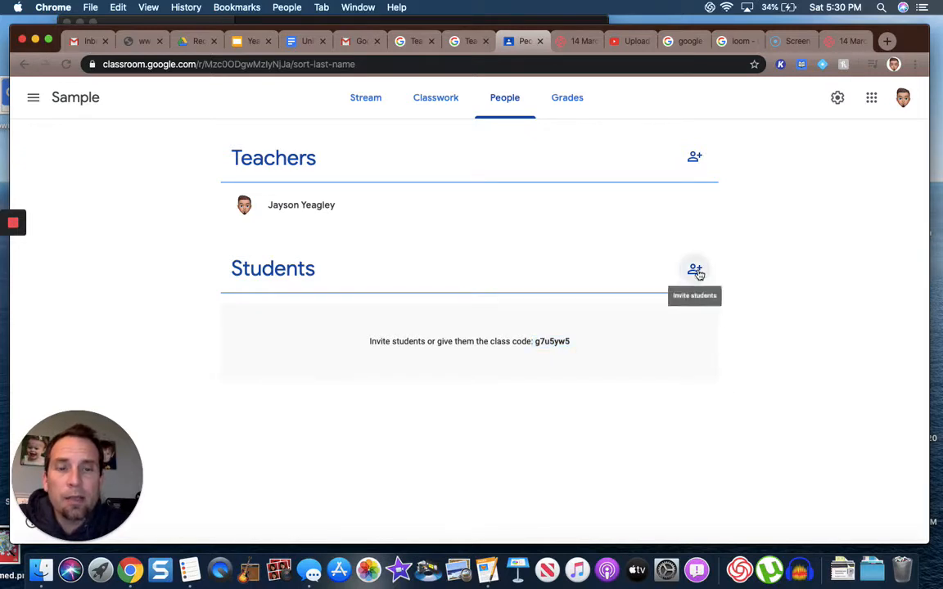
pyautogui.click(695, 271)
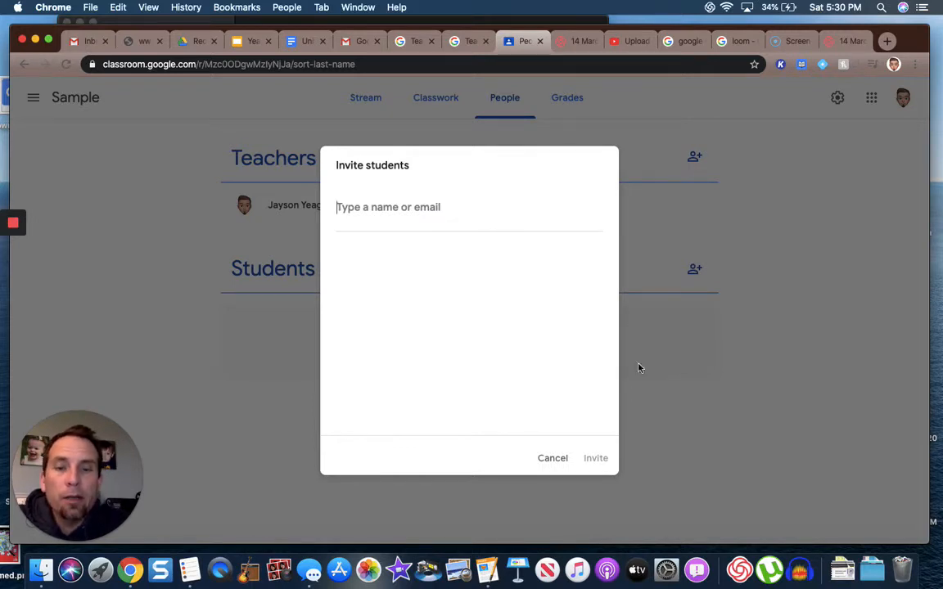
pyautogui.click(556, 460)
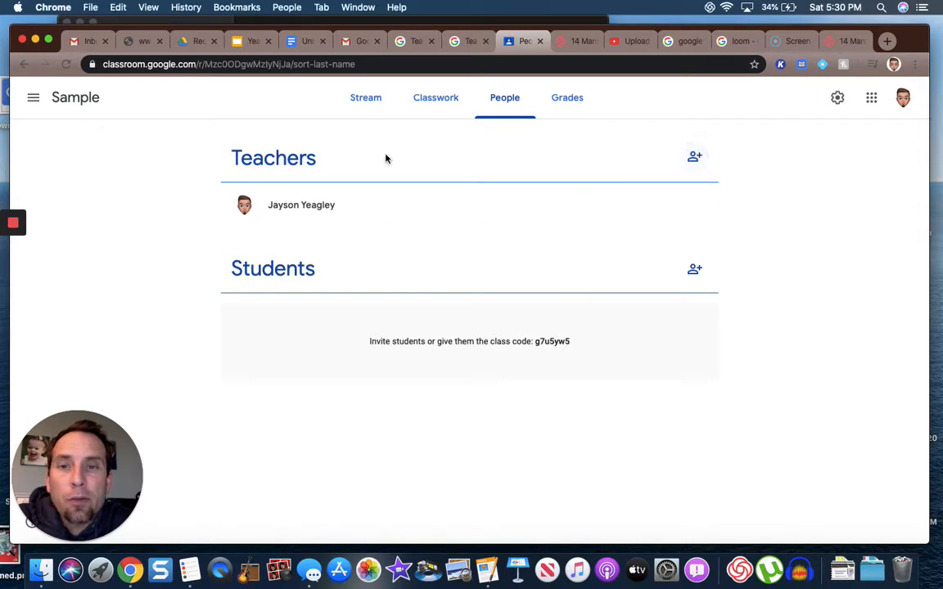
# Step: Try inviting a co-teacher by searching for the teacher's surname and selecting the match, without sending the invitation
pyautogui.click(690, 156)
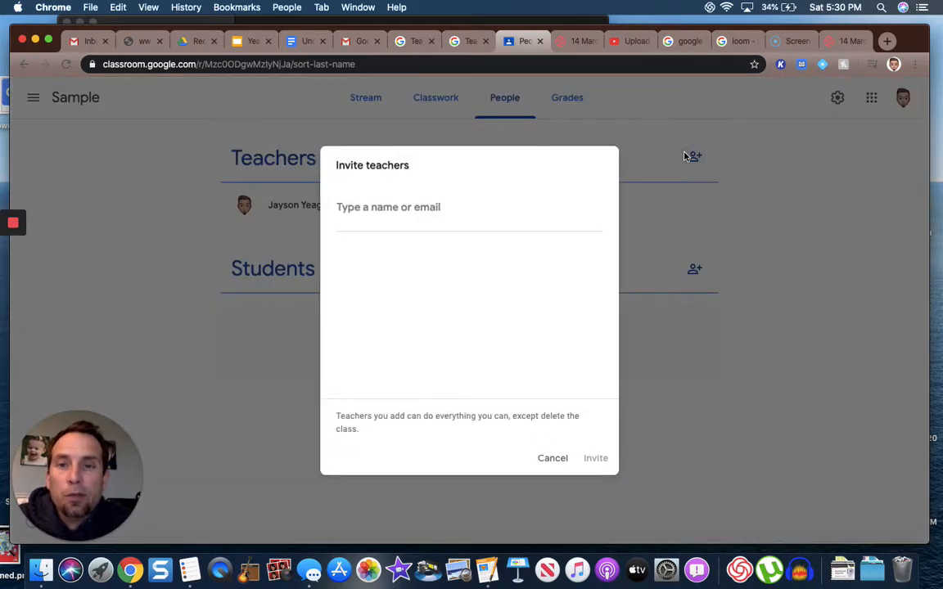
pyautogui.write('fo')
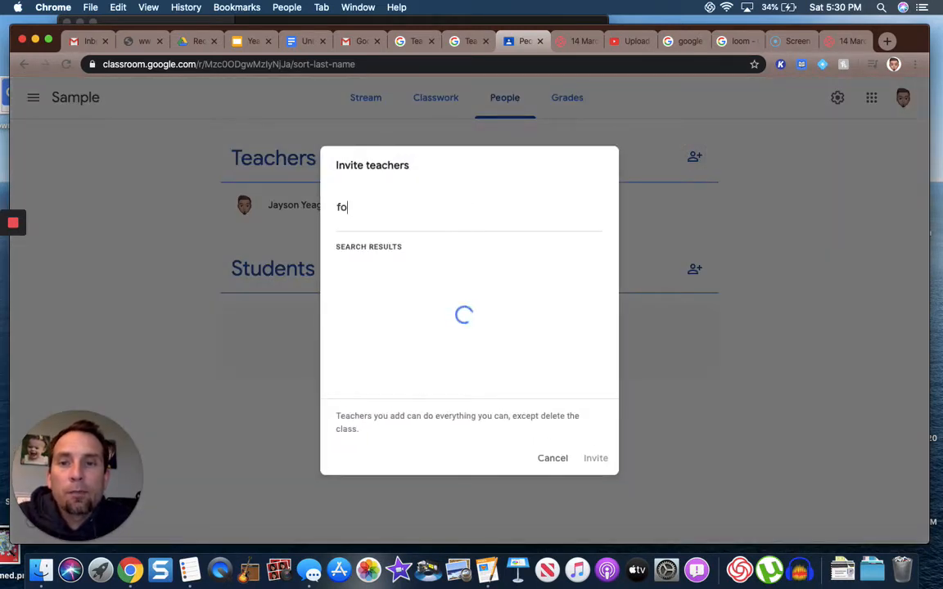
pyautogui.write('w')
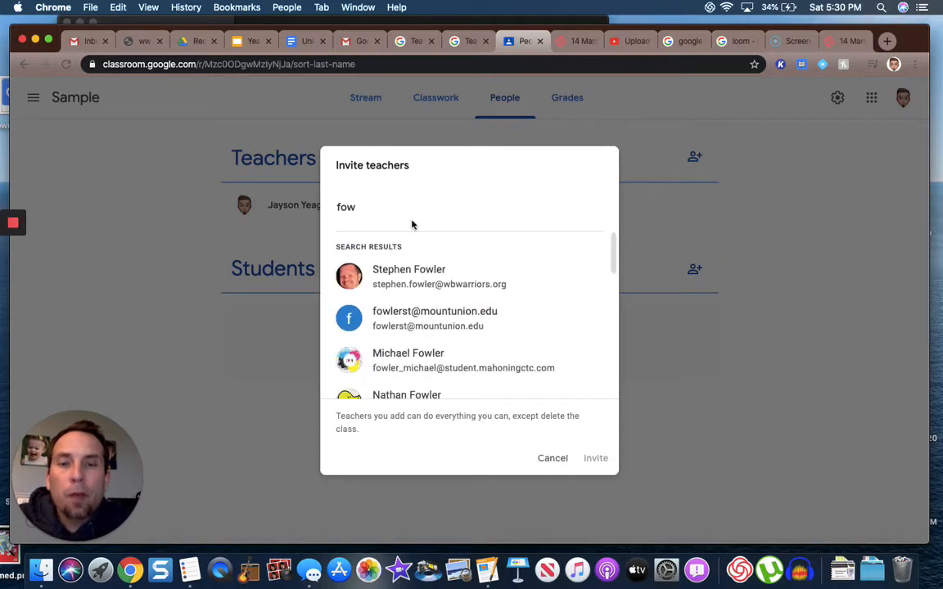
pyautogui.click(401, 278)
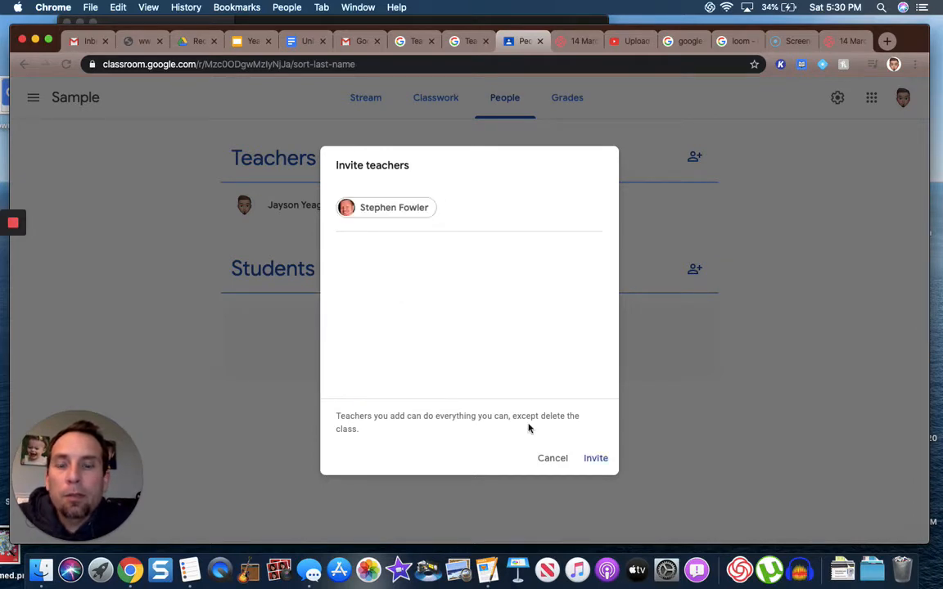
pyautogui.click(550, 460)
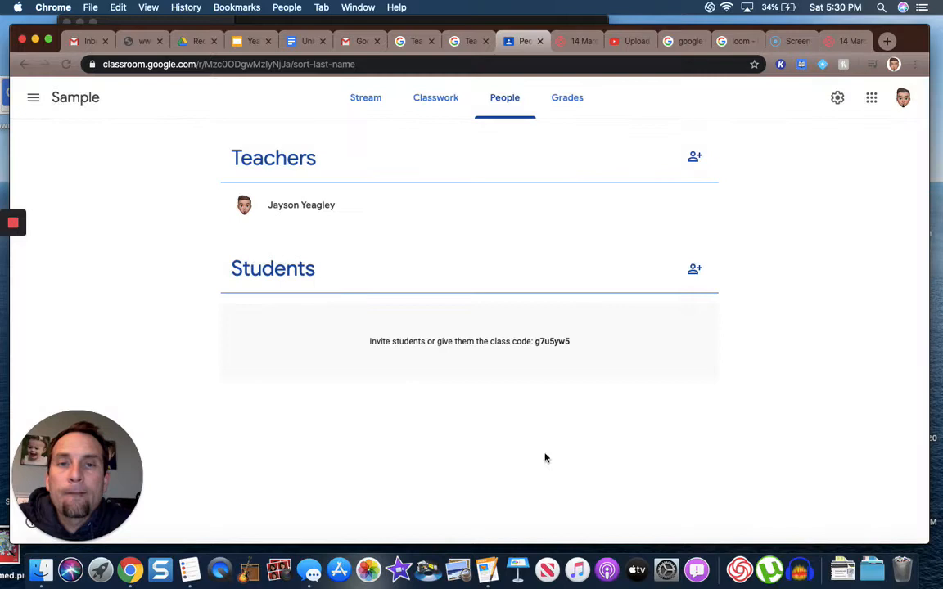
# Step: Change the Stream banner to the Math & Science theme showing a drawing compass, set square and ruler
pyautogui.click(563, 104)
pyautogui.click(515, 102)
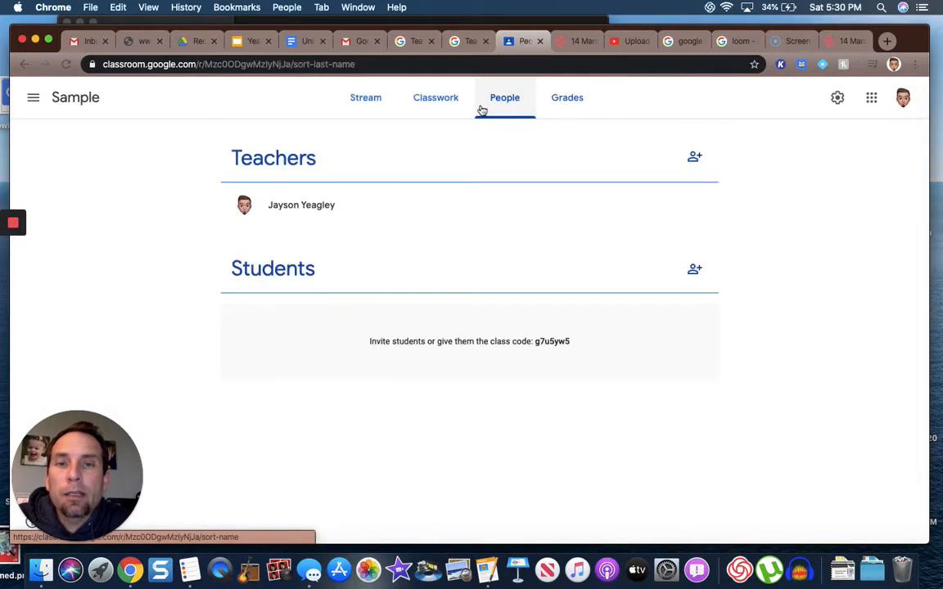
pyautogui.click(425, 114)
pyautogui.click(381, 106)
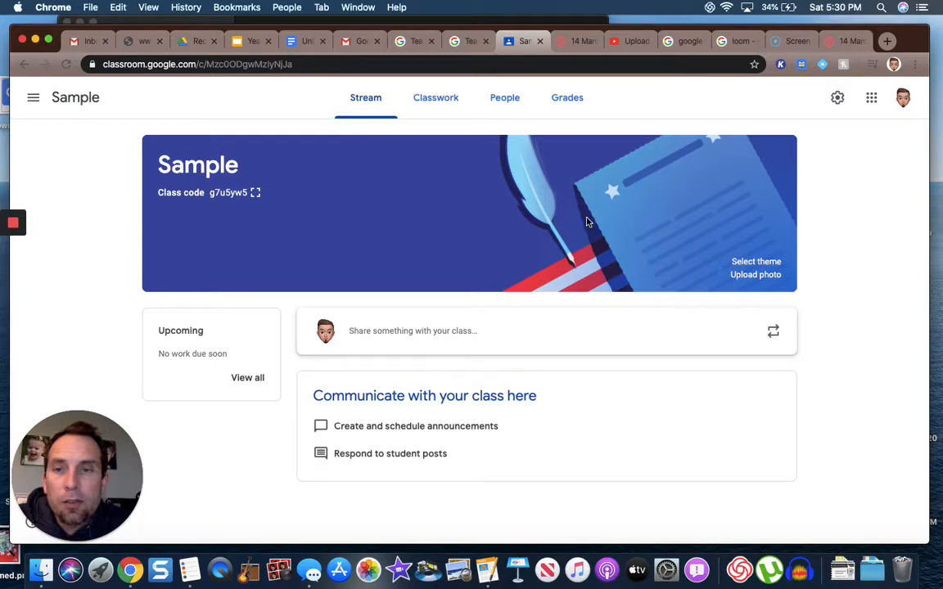
pyautogui.click(757, 262)
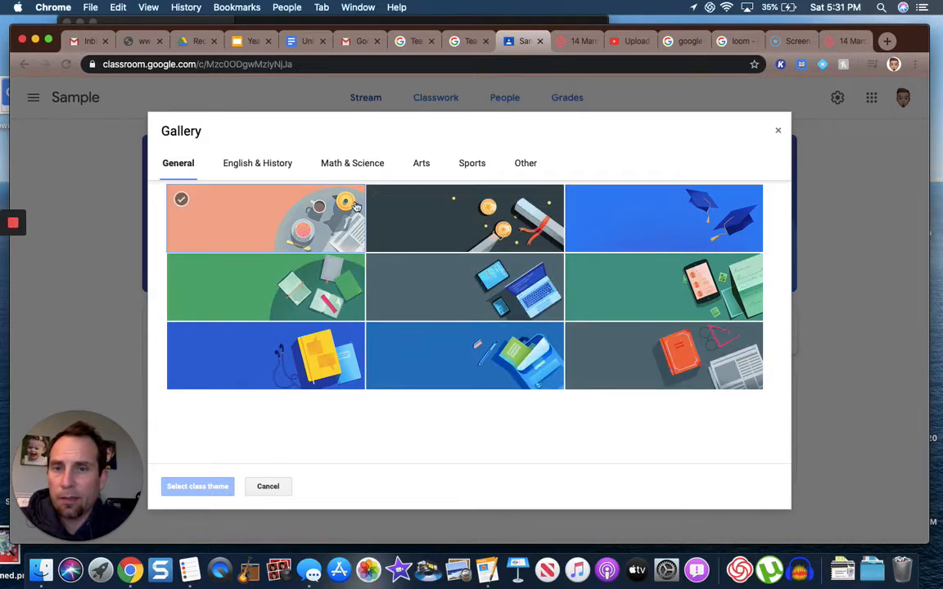
pyautogui.click(350, 162)
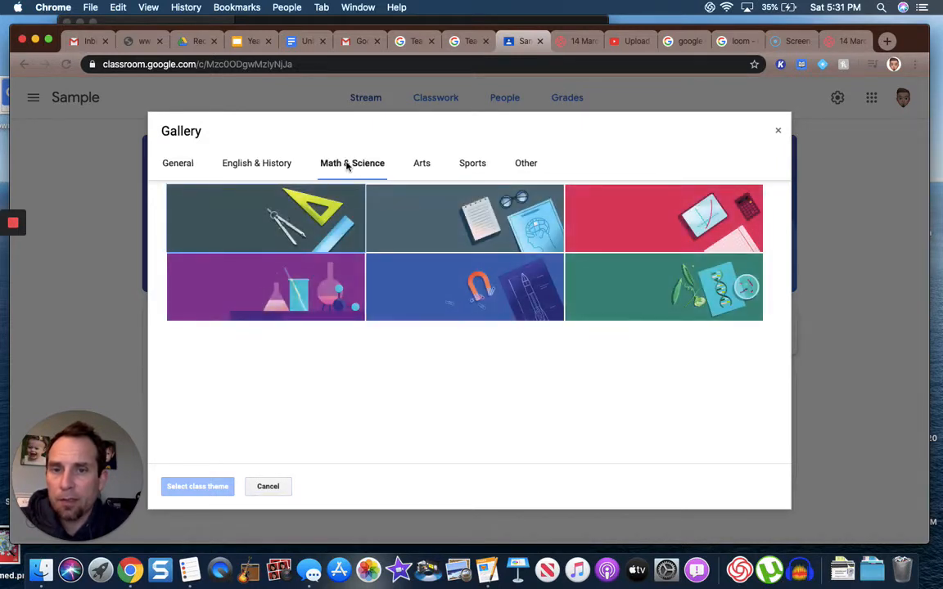
pyautogui.click(315, 307)
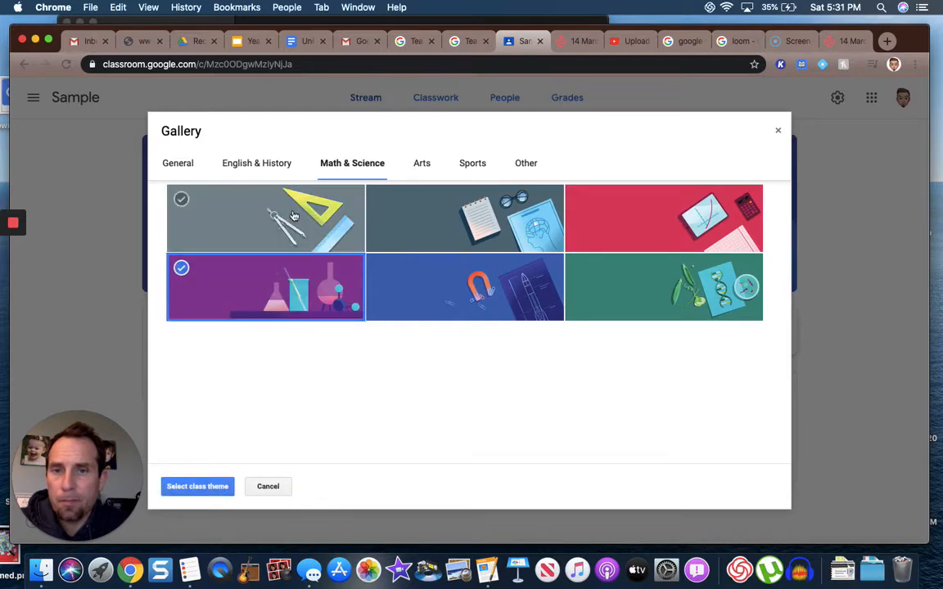
pyautogui.click(266, 204)
pyautogui.click(184, 489)
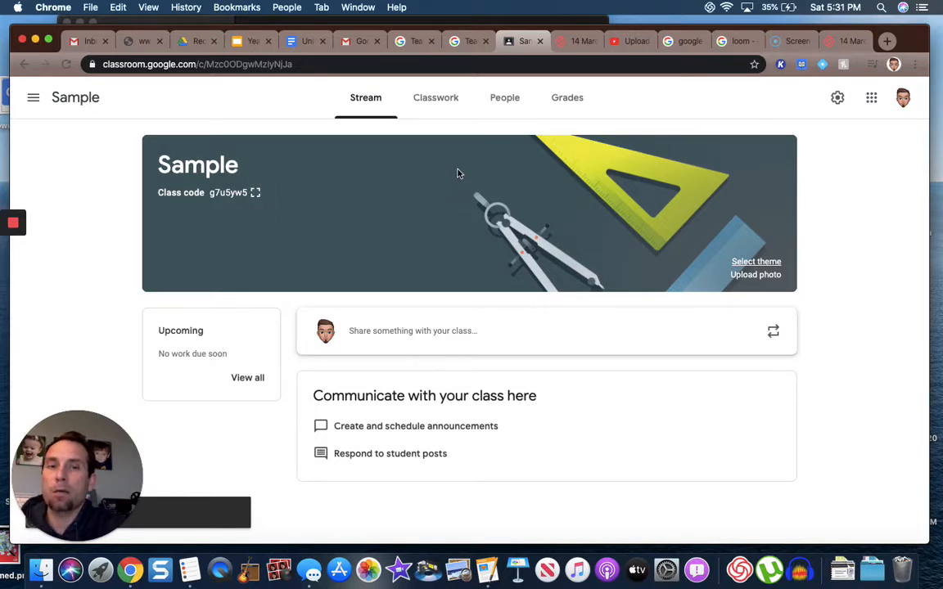
# Step: Draft a class announcement reading "Hey everyone...Reminder...Your Lab packet with signatures is due tomorrow"
pyautogui.click(378, 340)
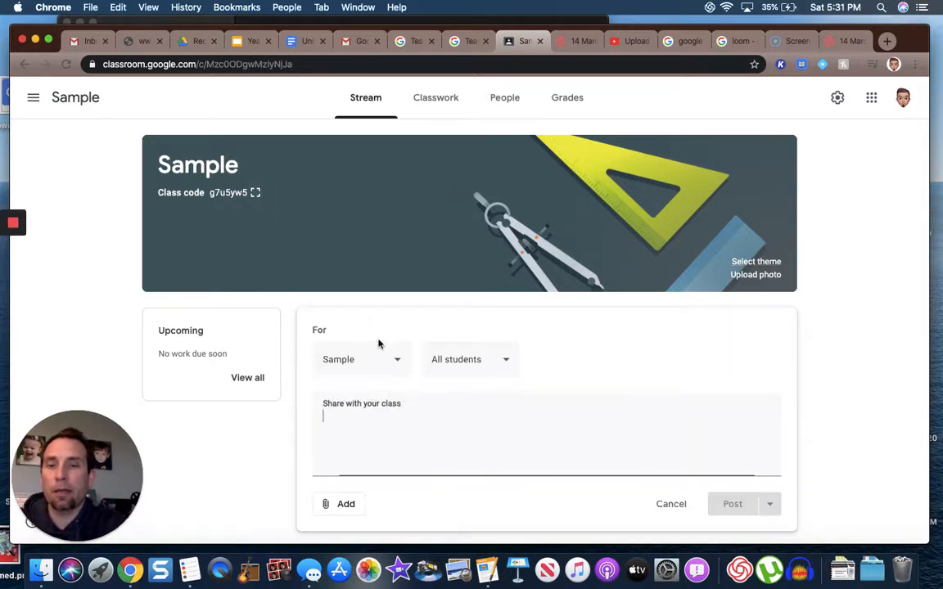
pyautogui.write('Hey evero')
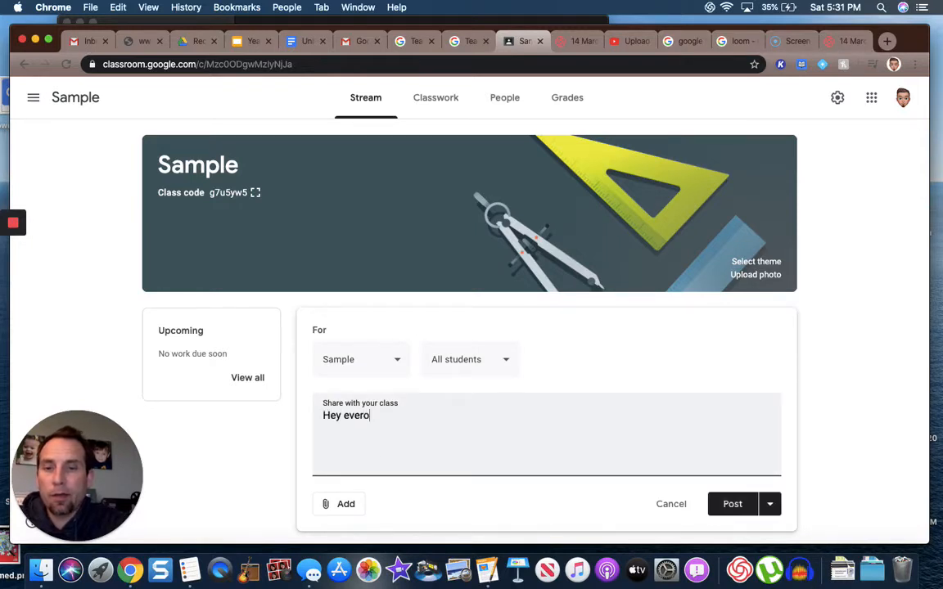
pyautogui.press('BackSpace')
pyautogui.write('yone...Rem')
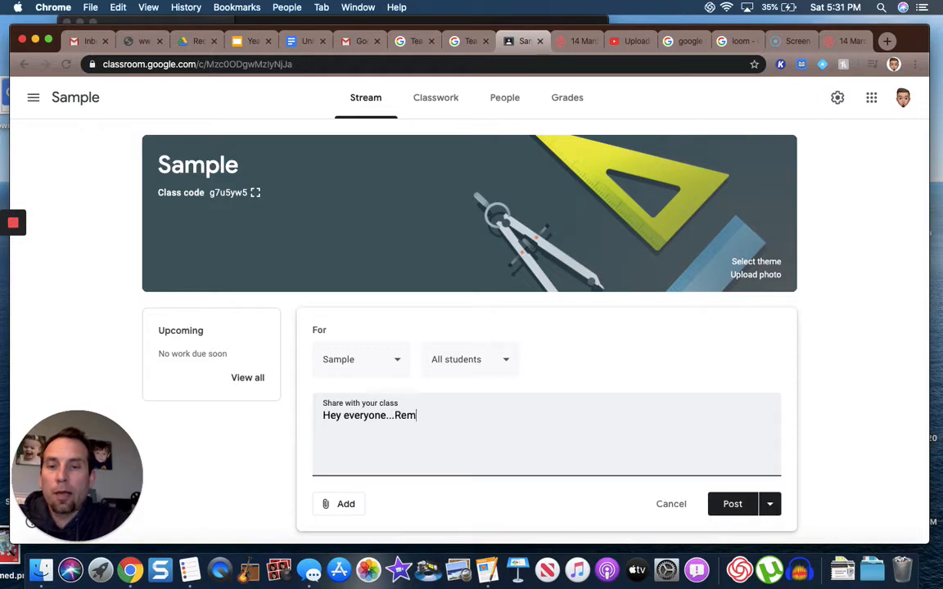
pyautogui.write('inder...YOu')
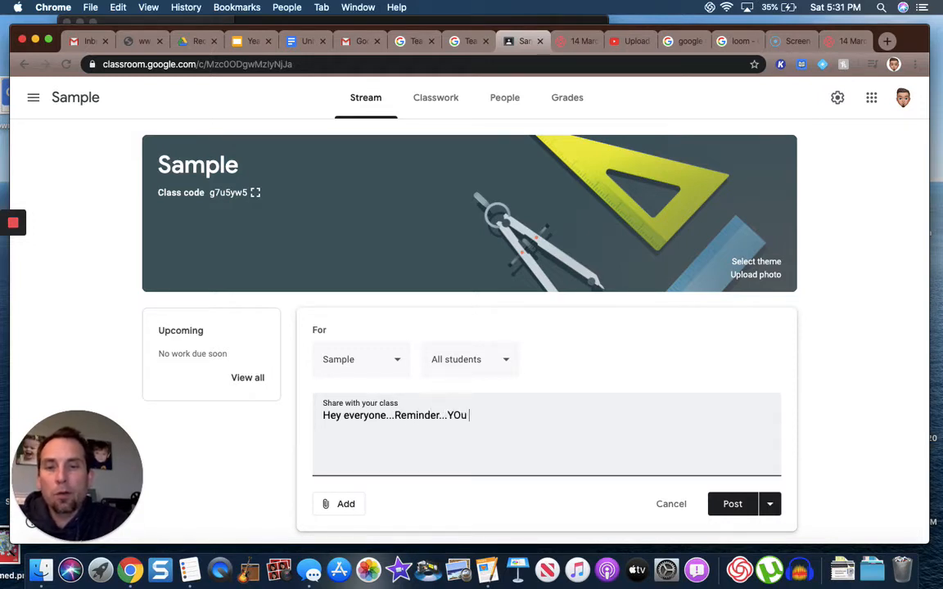
pyautogui.press('BackSpace')
pyautogui.press('BackSpace')
pyautogui.press('BackSpace')
pyautogui.write('our L')
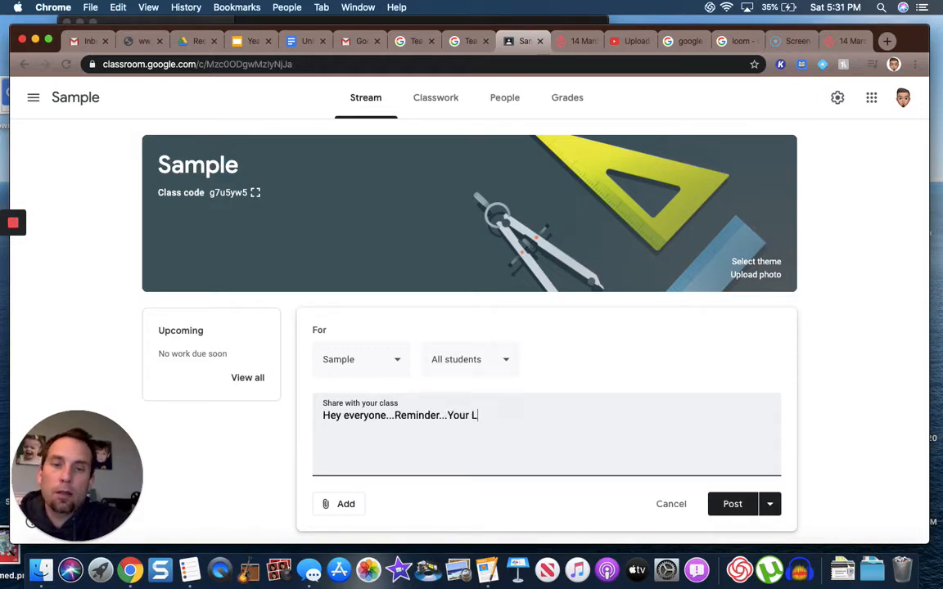
pyautogui.write('ab packet')
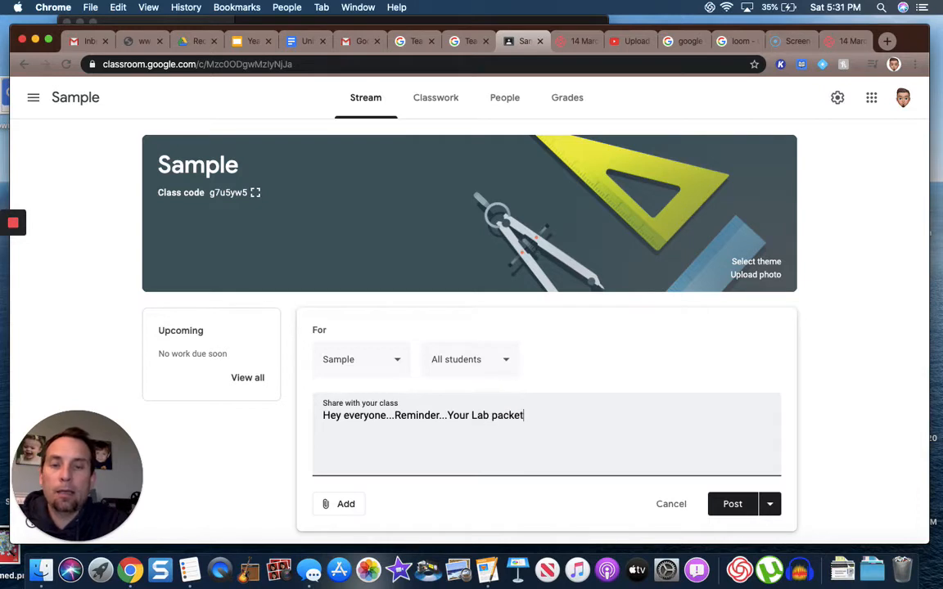
pyautogui.write(' with ')
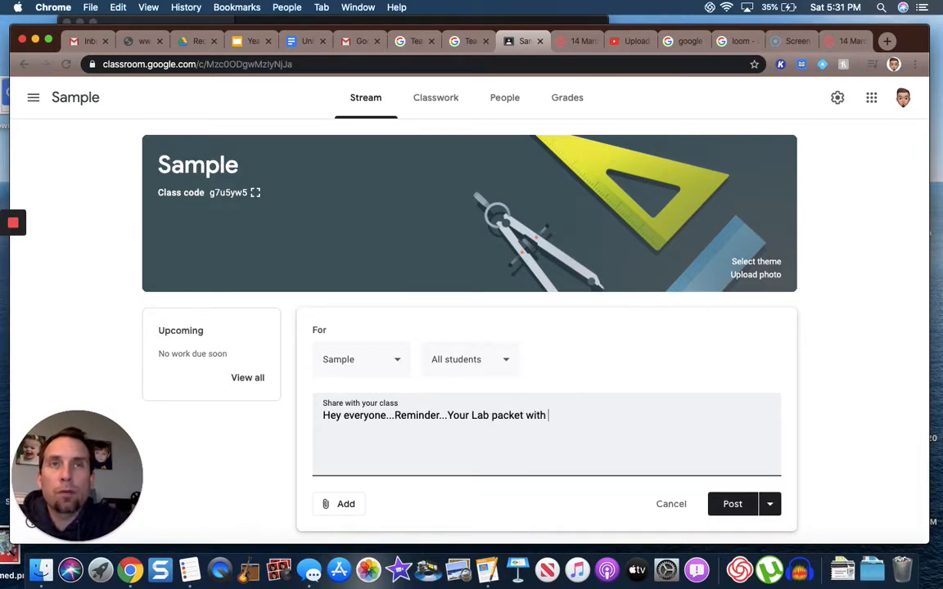
pyautogui.write('dsign')
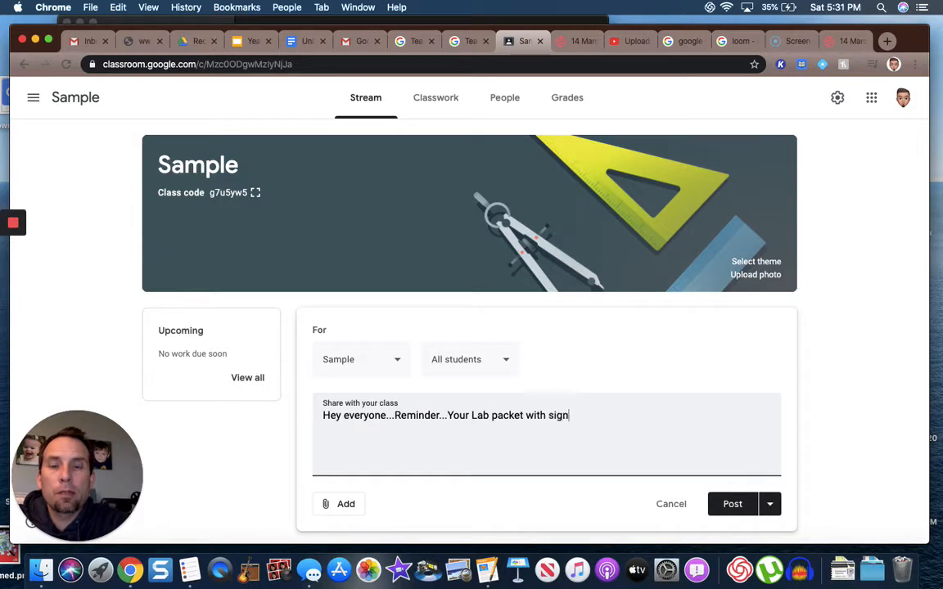
pyautogui.write('atures ')
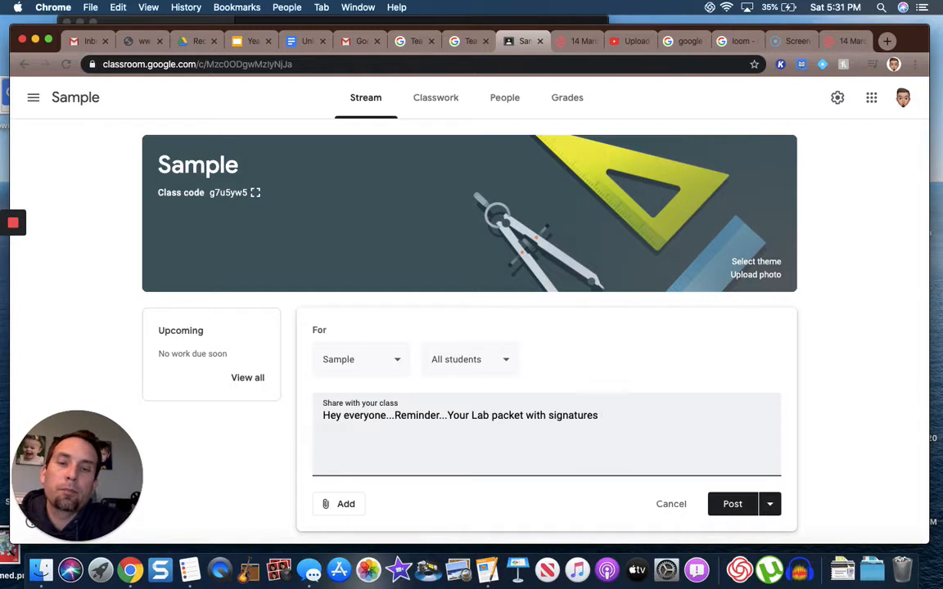
pyautogui.write('is due tomorrow')
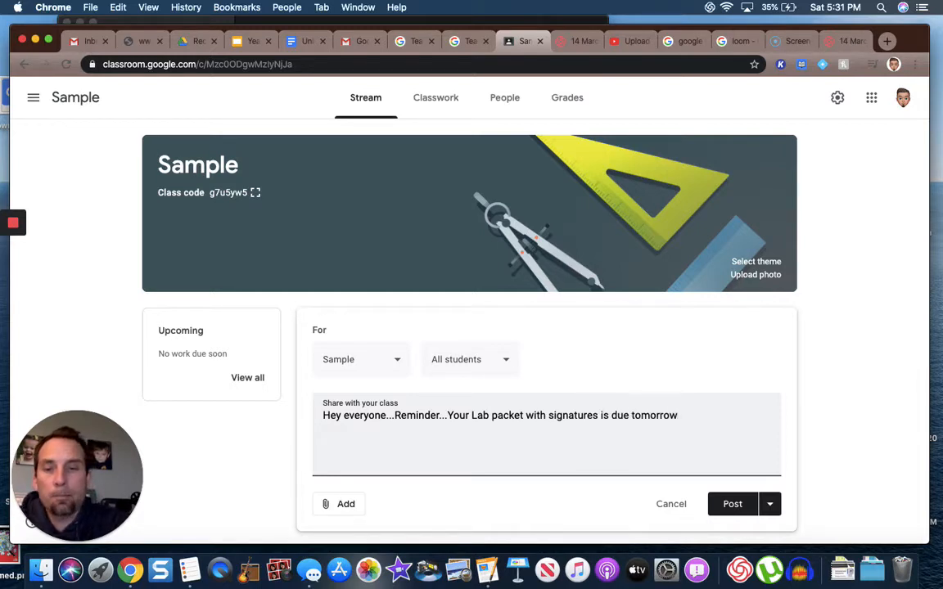
# Step: Check the announcement's student audience, and try adding 1st Period Algebra and the Homework class as recipients before removing both
pyautogui.click(502, 363)
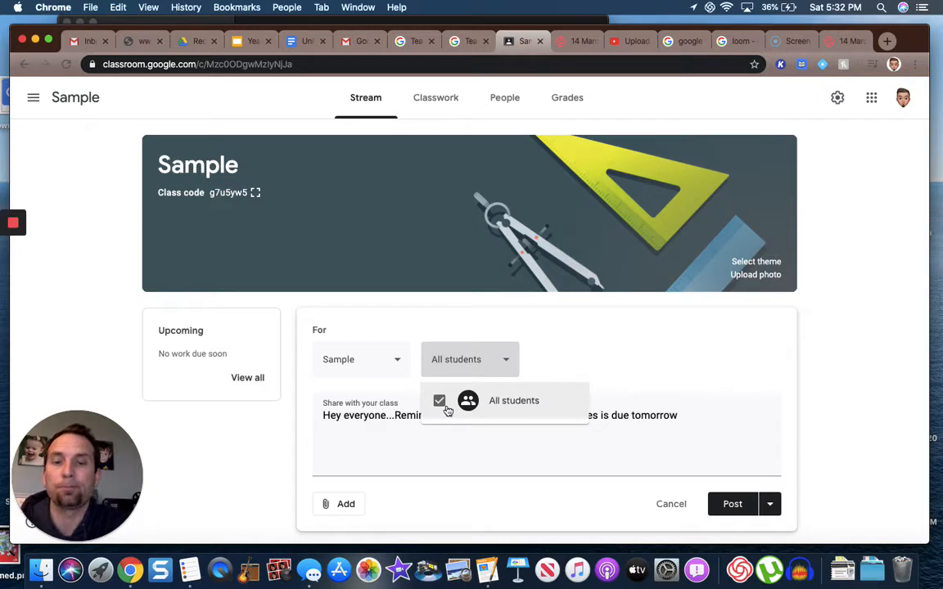
pyautogui.click(488, 362)
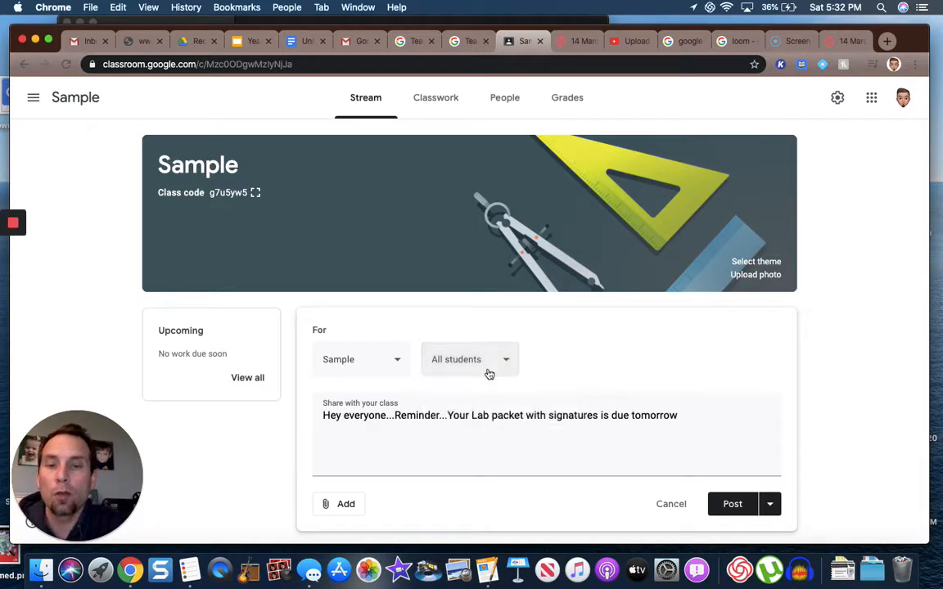
pyautogui.click(394, 364)
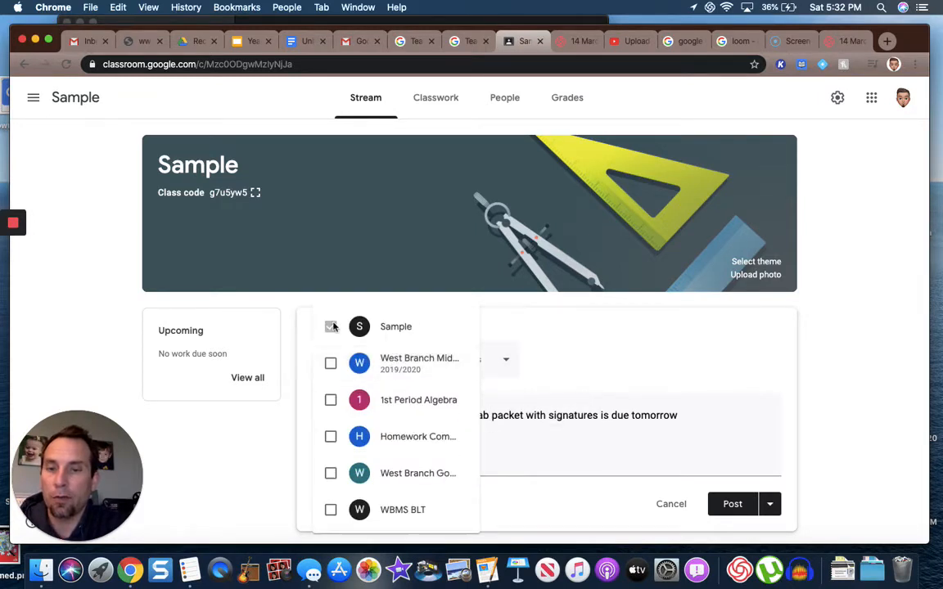
pyautogui.click(330, 400)
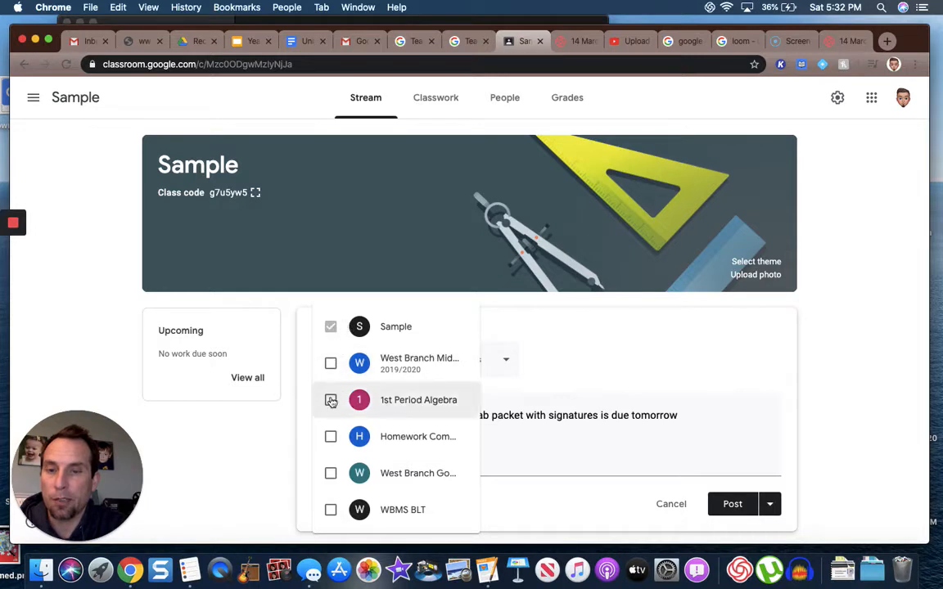
pyautogui.click(331, 436)
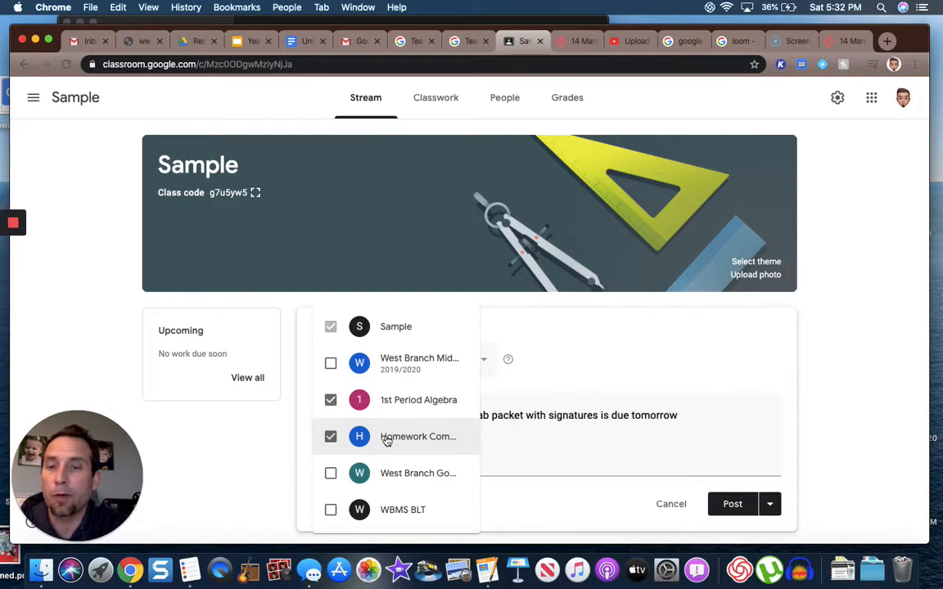
pyautogui.click(331, 436)
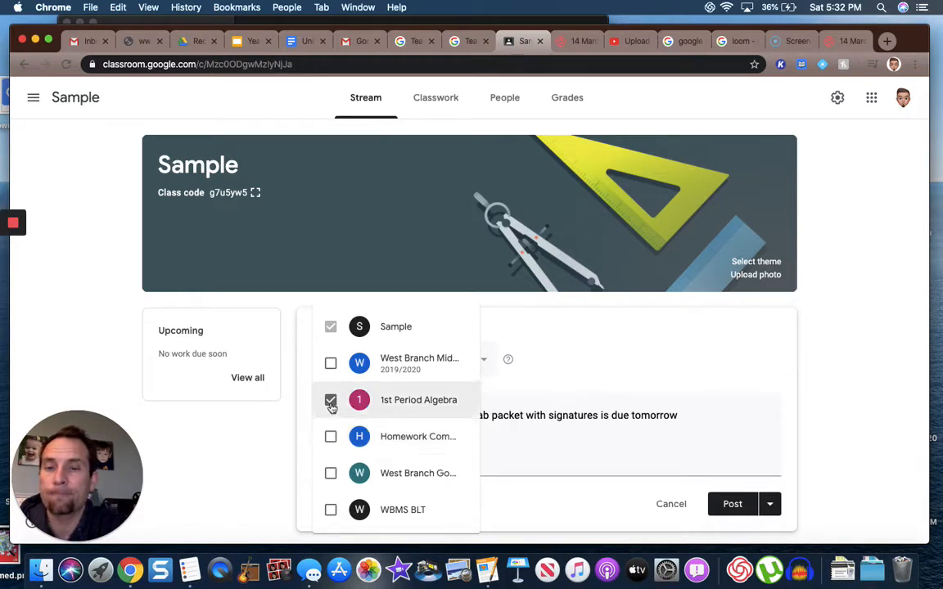
pyautogui.click(331, 400)
pyautogui.click(267, 425)
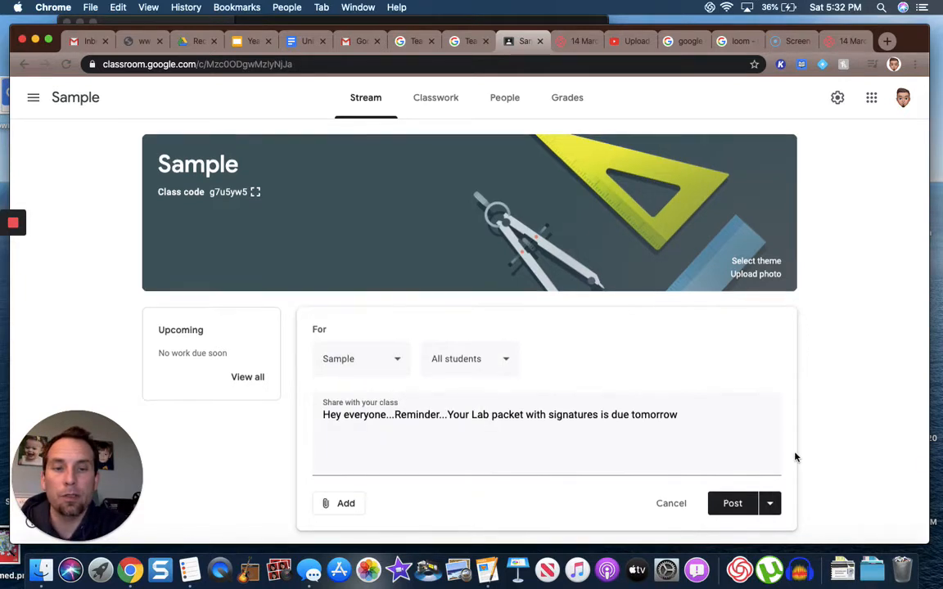
pyautogui.scroll(-1, 794, 456)
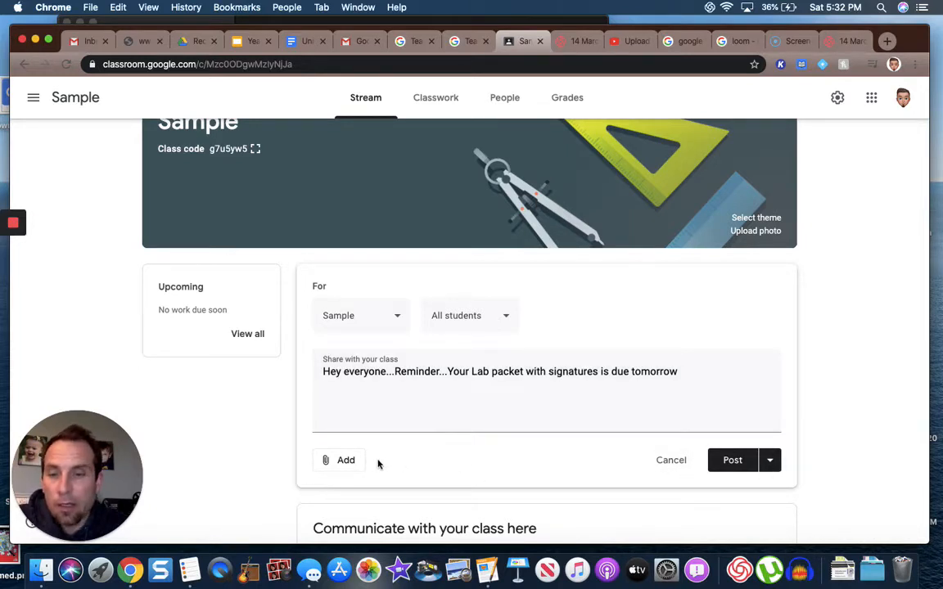
pyautogui.click(344, 460)
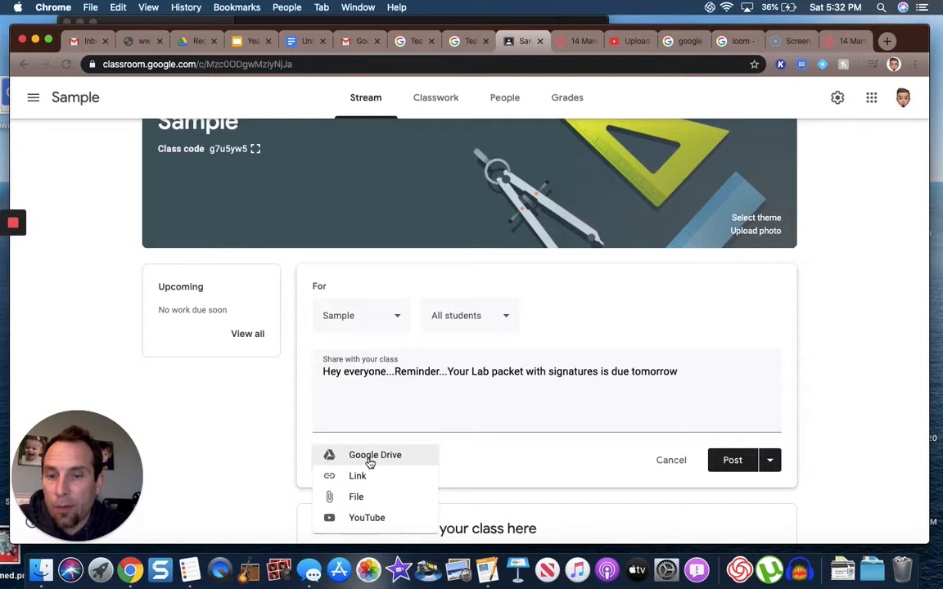
pyautogui.click(368, 459)
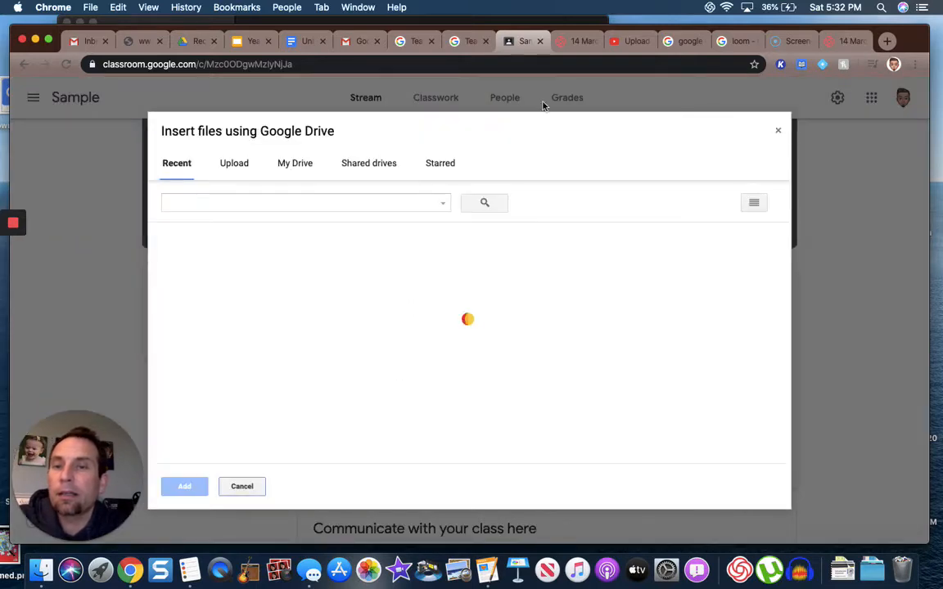
pyautogui.click(242, 486)
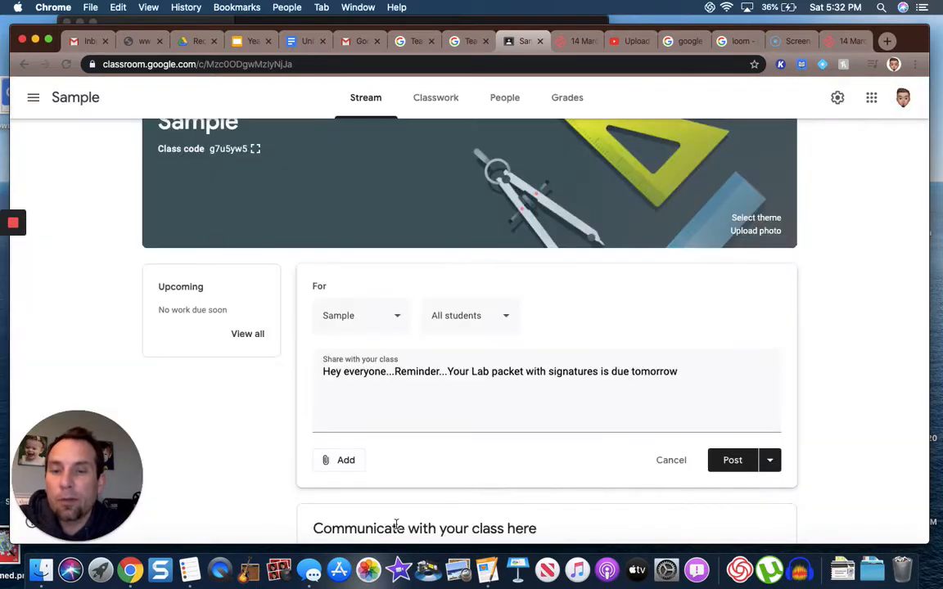
# Step: Search YouTube for "science lab safety" and attach the "General Lab Safety" video to the announcement
pyautogui.click(345, 460)
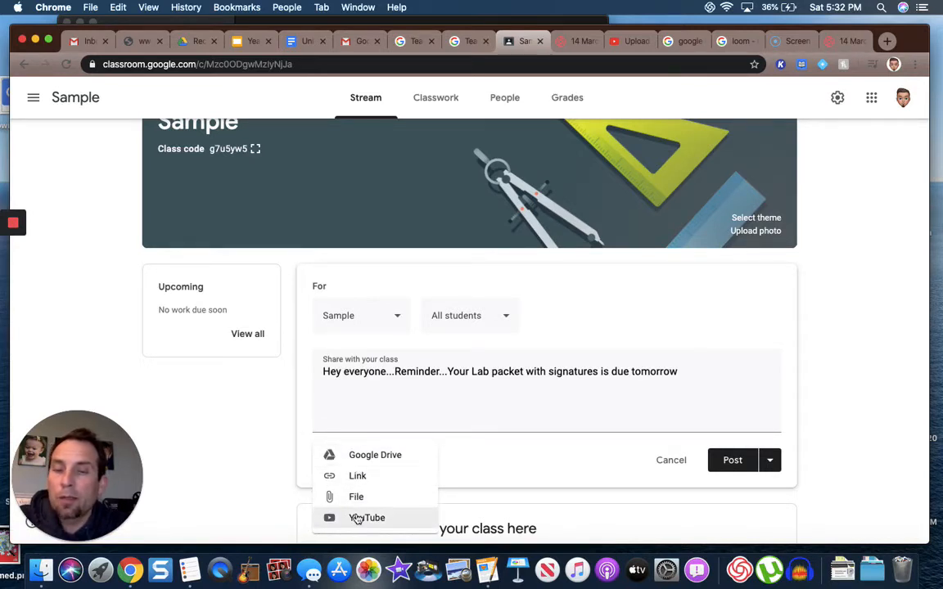
pyautogui.click(358, 518)
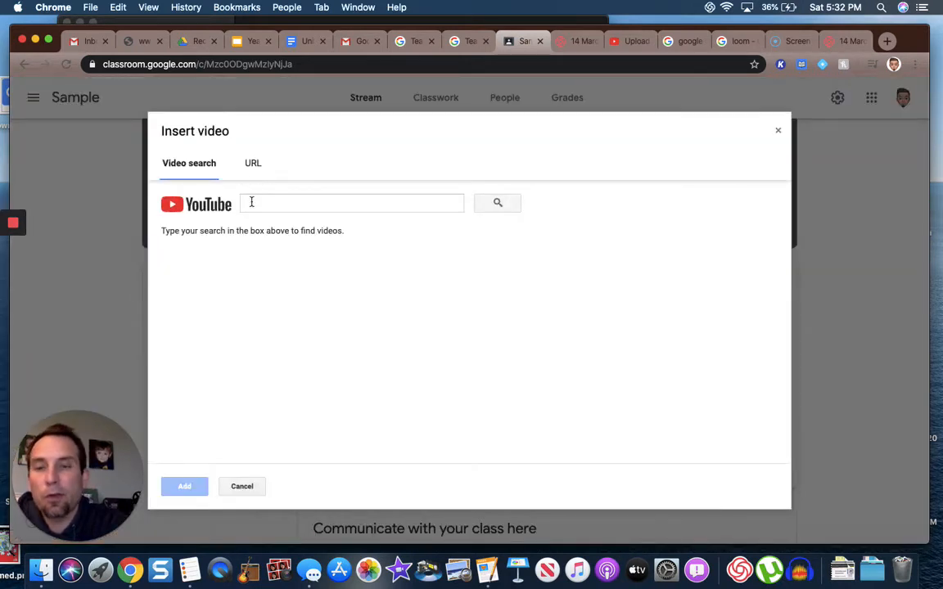
pyautogui.click(251, 202)
pyautogui.write('s')
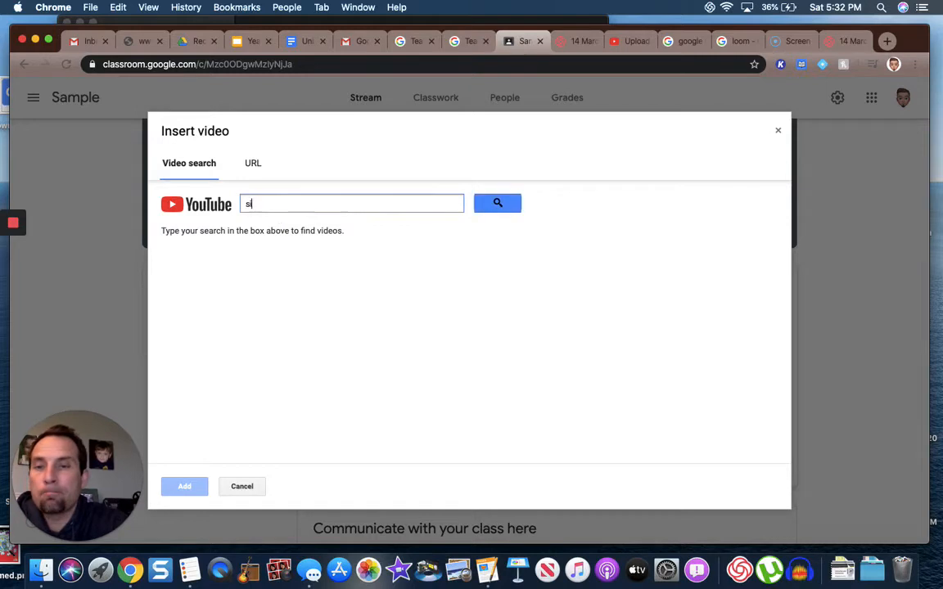
pyautogui.write('cience ')
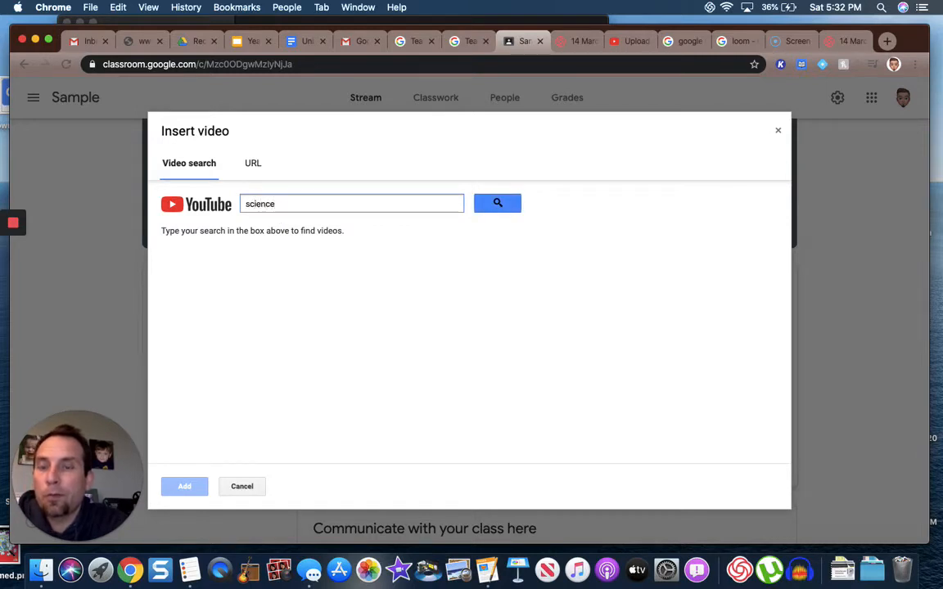
pyautogui.write('lab')
pyautogui.press('Return')
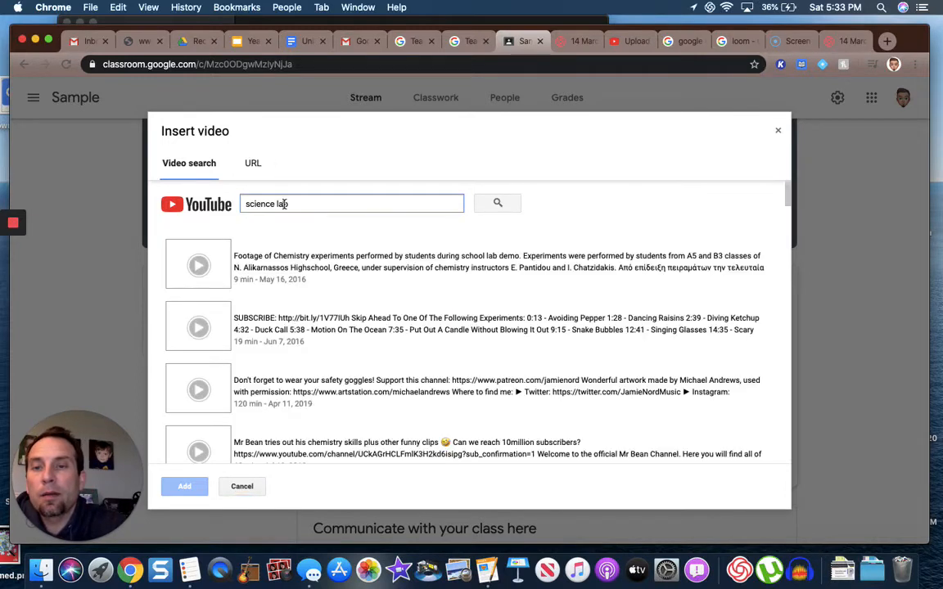
pyautogui.write('safety')
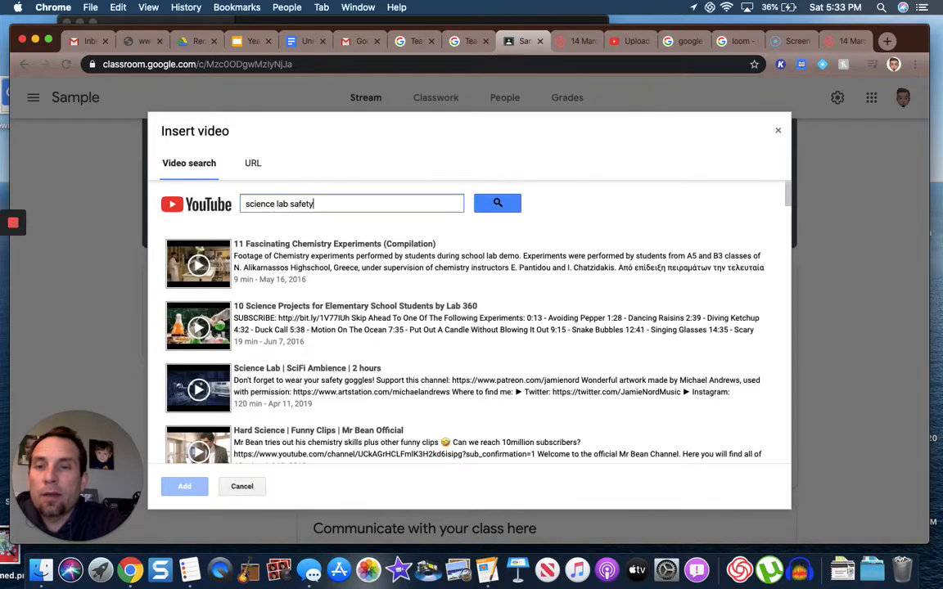
pyautogui.press('Return')
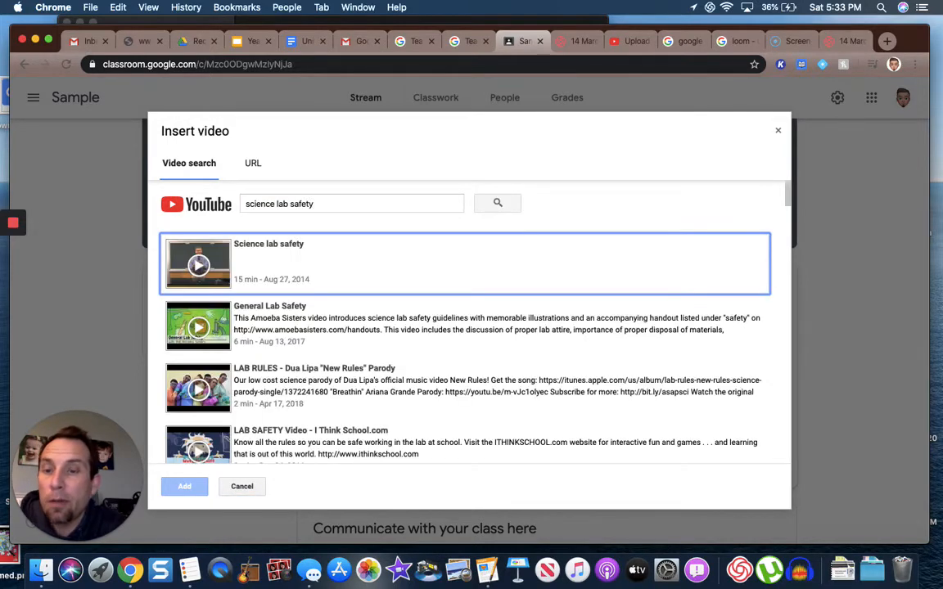
pyautogui.click(242, 327)
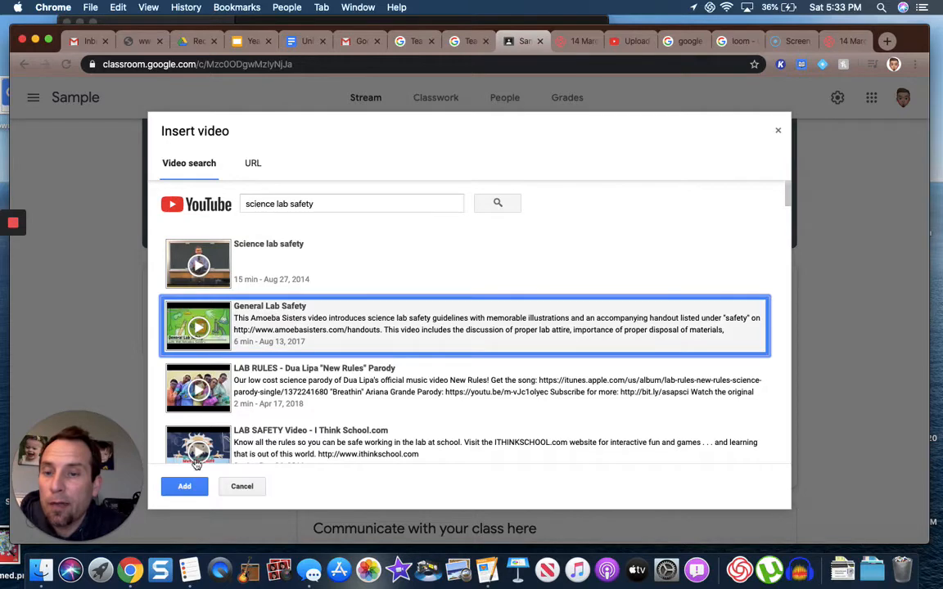
pyautogui.click(185, 487)
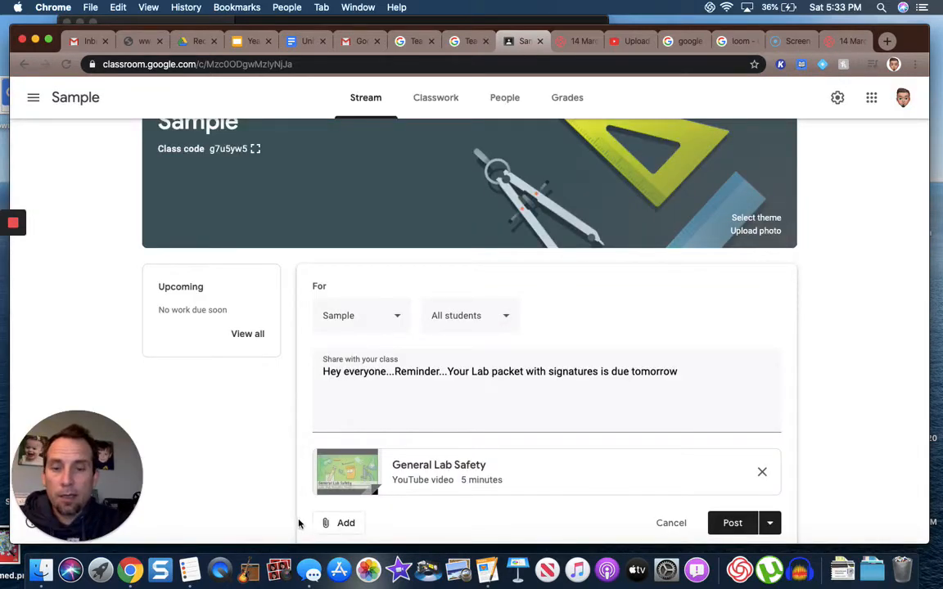
# Step: End the announcement's first sentence with a period and add a new paragraph reading "Also, watch the 5 minute lab safety video for tomorrow."
pyautogui.scroll(-1, 538, 459)
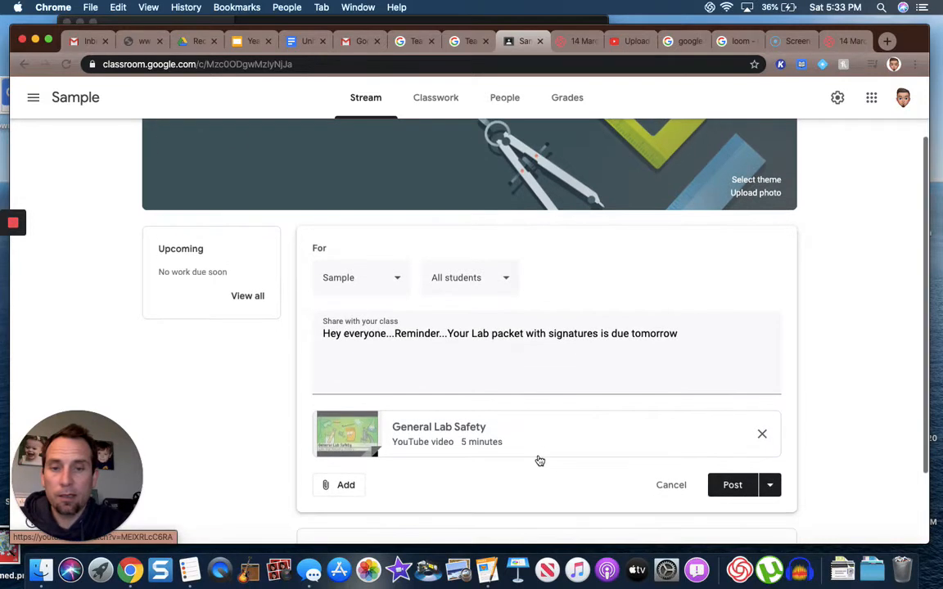
pyautogui.click(691, 337)
pyautogui.write('Als')
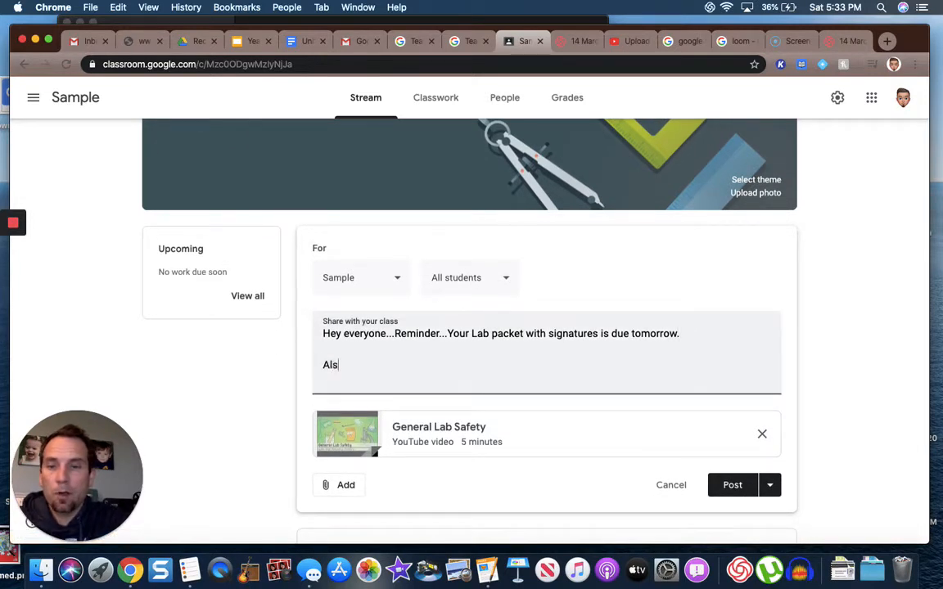
pyautogui.write('o, watch the ')
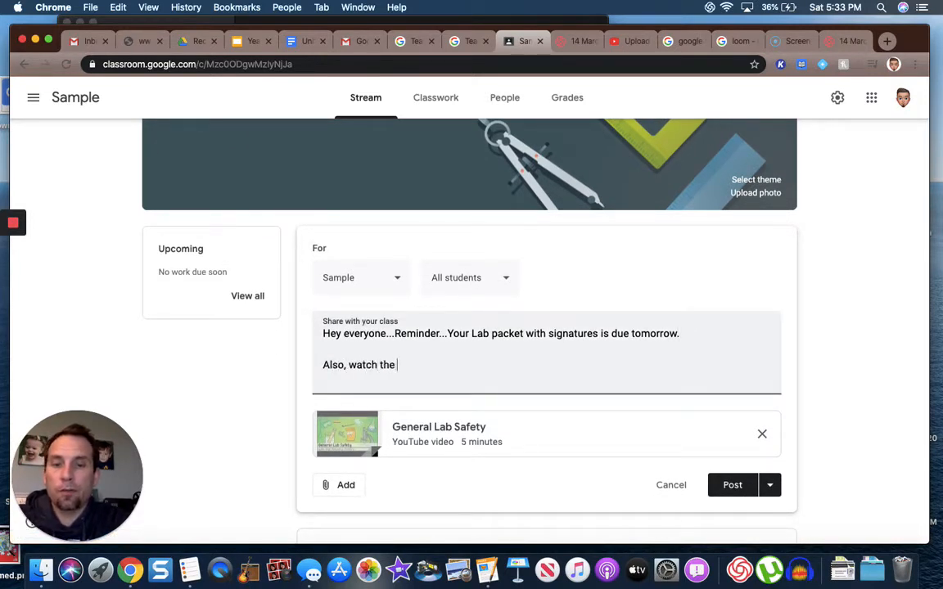
pyautogui.write('5 minut')
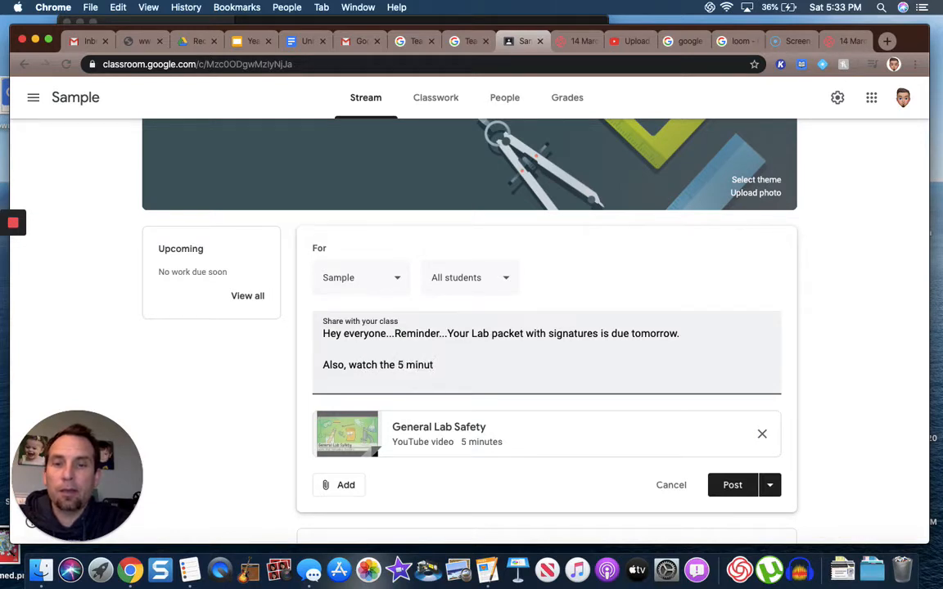
pyautogui.write('e ')
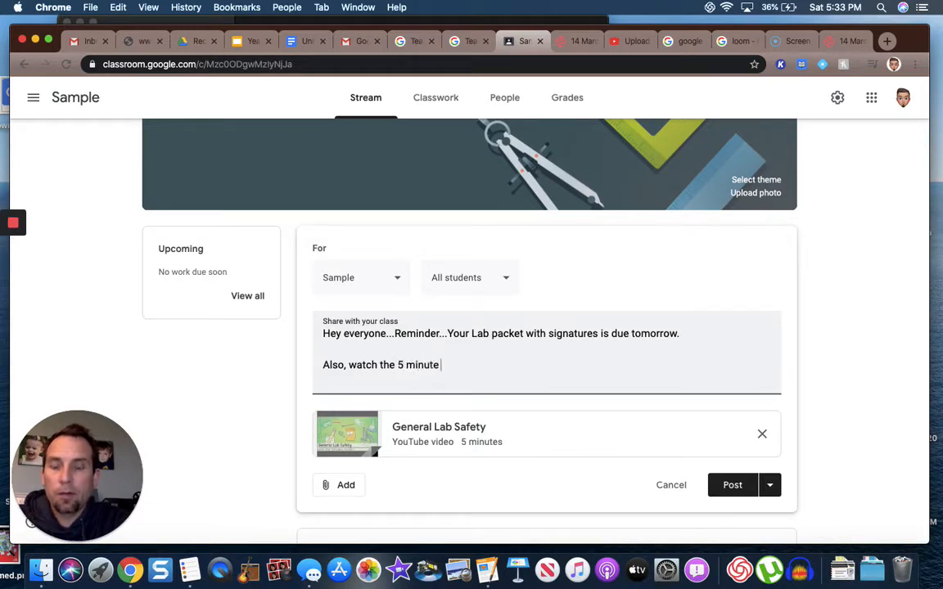
pyautogui.write('lab safet')
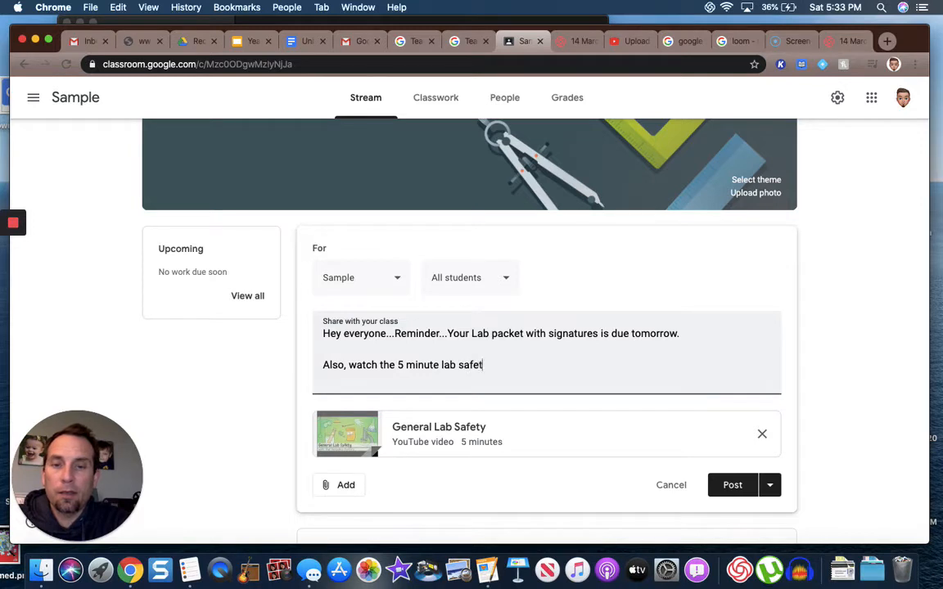
pyautogui.write('y video for ')
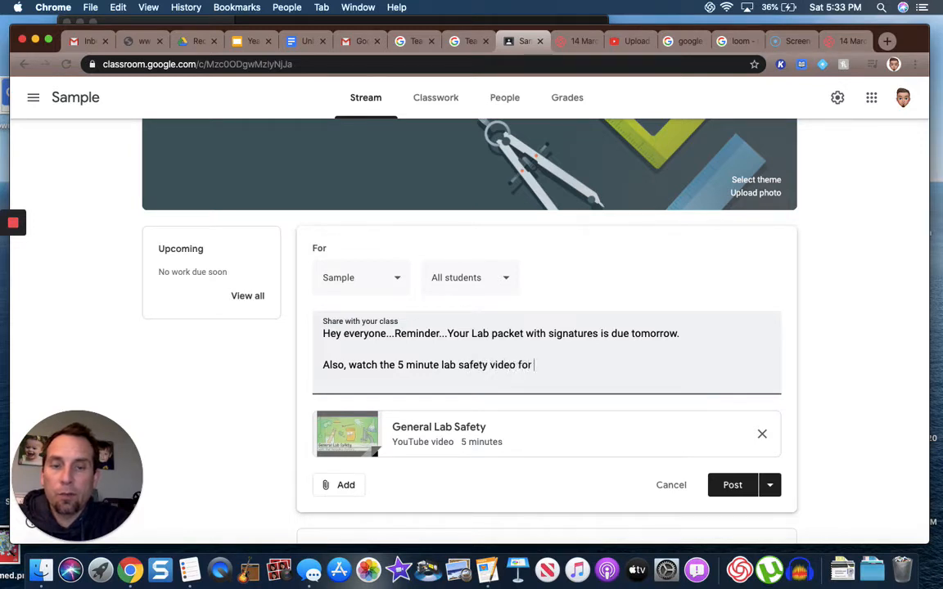
pyautogui.write('tomorrow.')
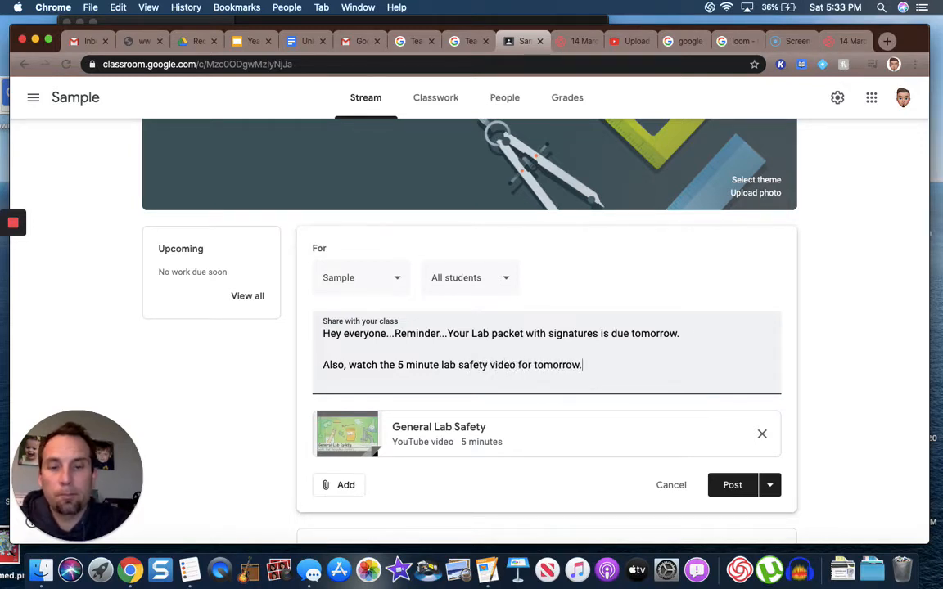
pyautogui.scroll(-2, 534, 448)
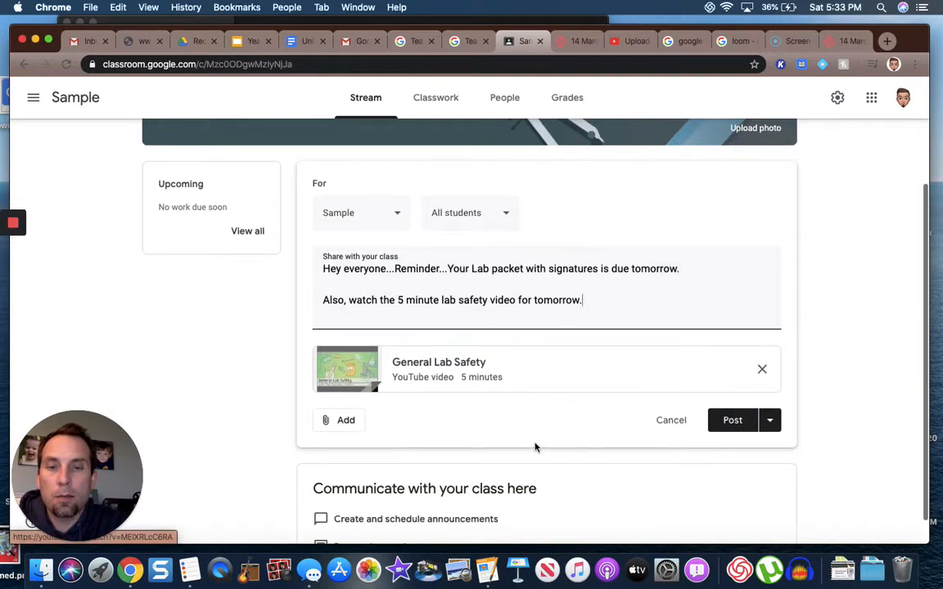
pyautogui.click(329, 422)
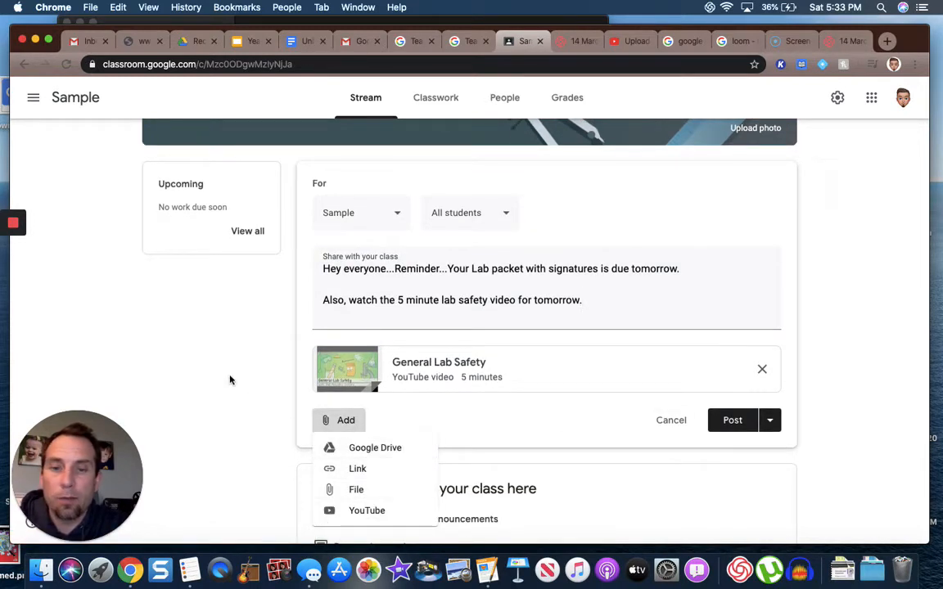
pyautogui.click(210, 338)
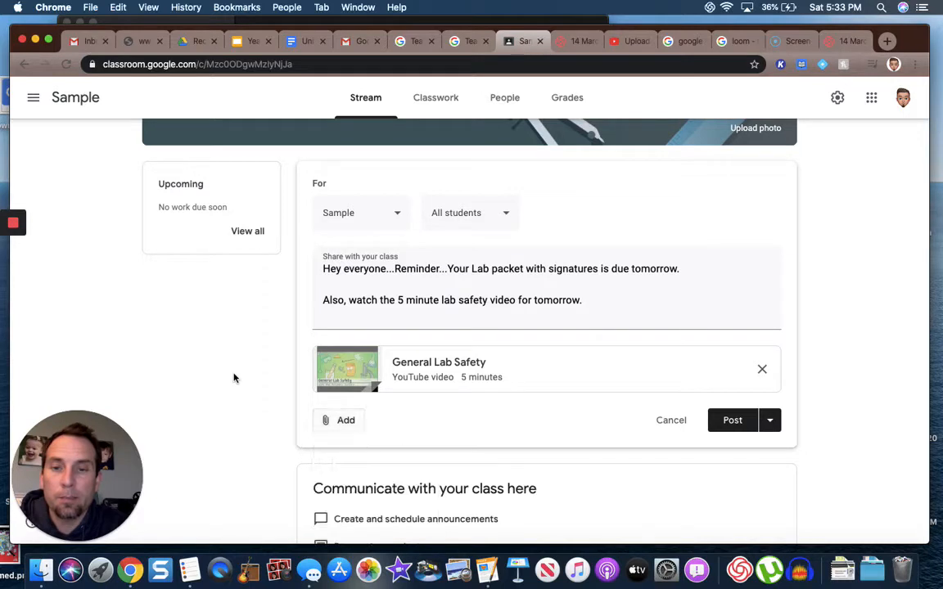
# Step: Schedule the announcement for Mar 15, 2020 at 8:00 AM and expand the saved announcements list on the Stream
pyautogui.click(772, 422)
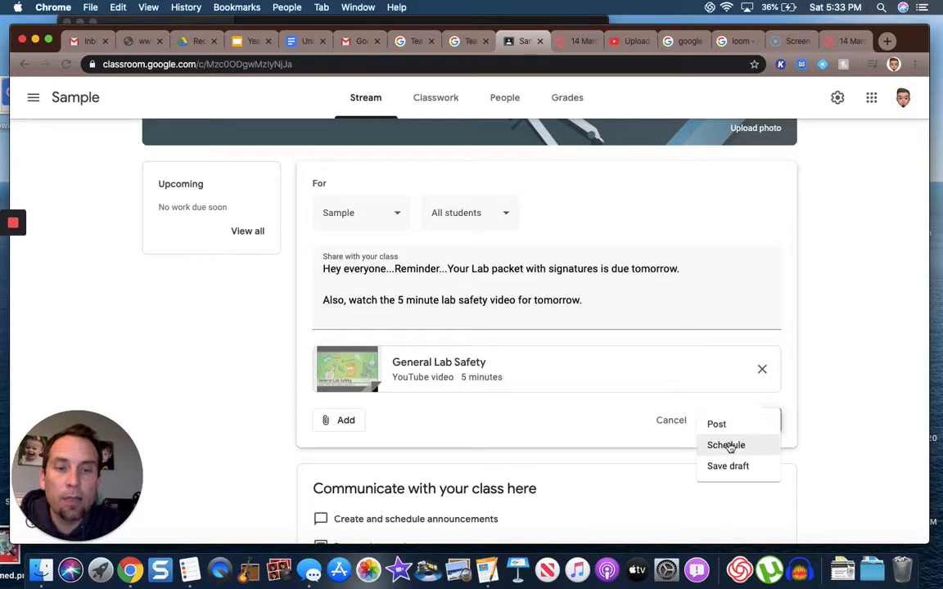
pyautogui.click(728, 446)
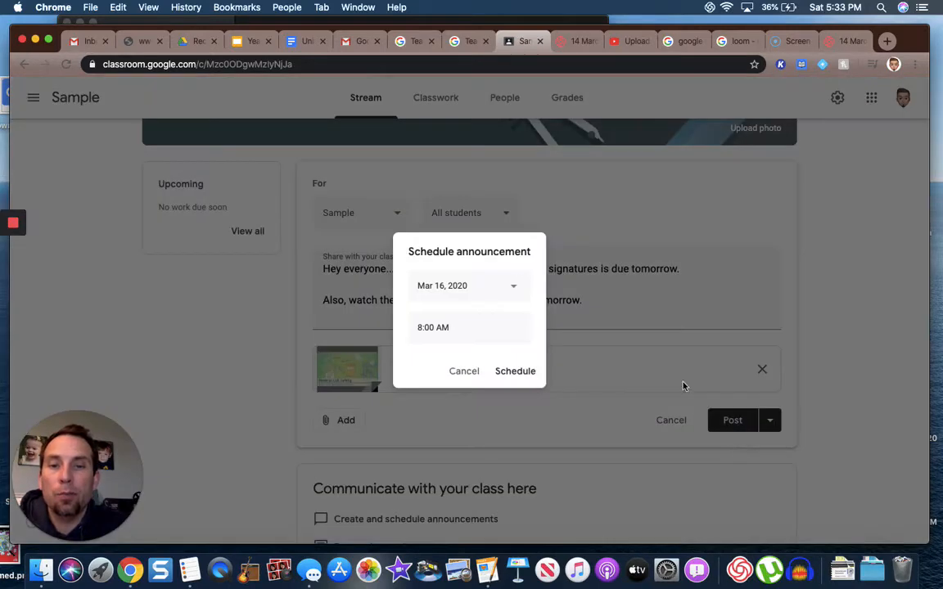
pyautogui.click(513, 286)
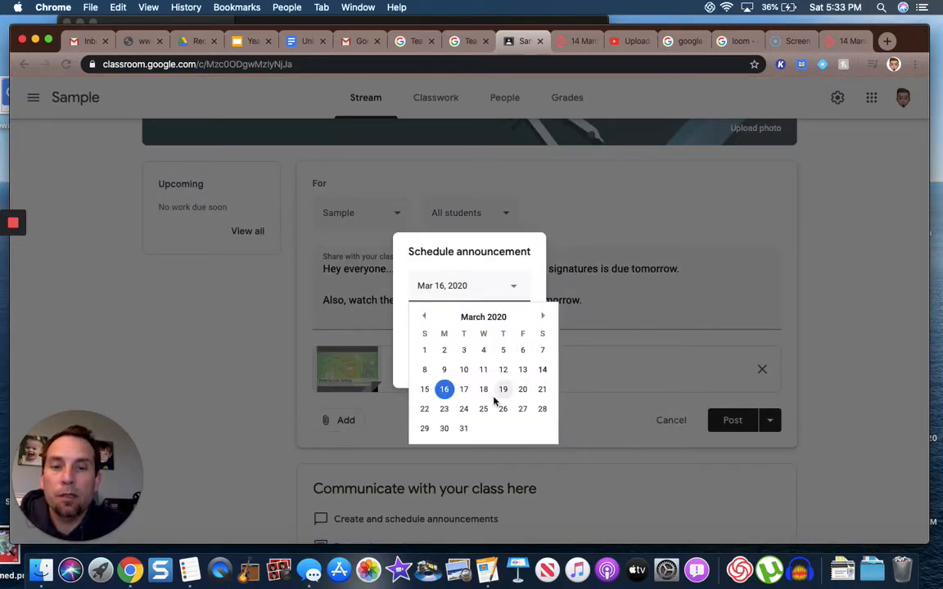
pyautogui.click(424, 390)
pyautogui.click(449, 328)
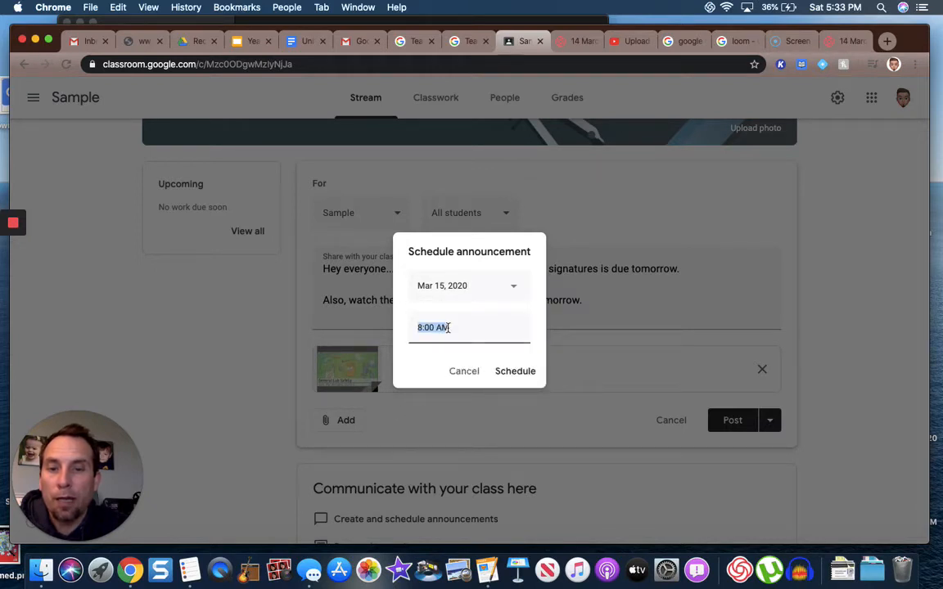
pyautogui.click(512, 375)
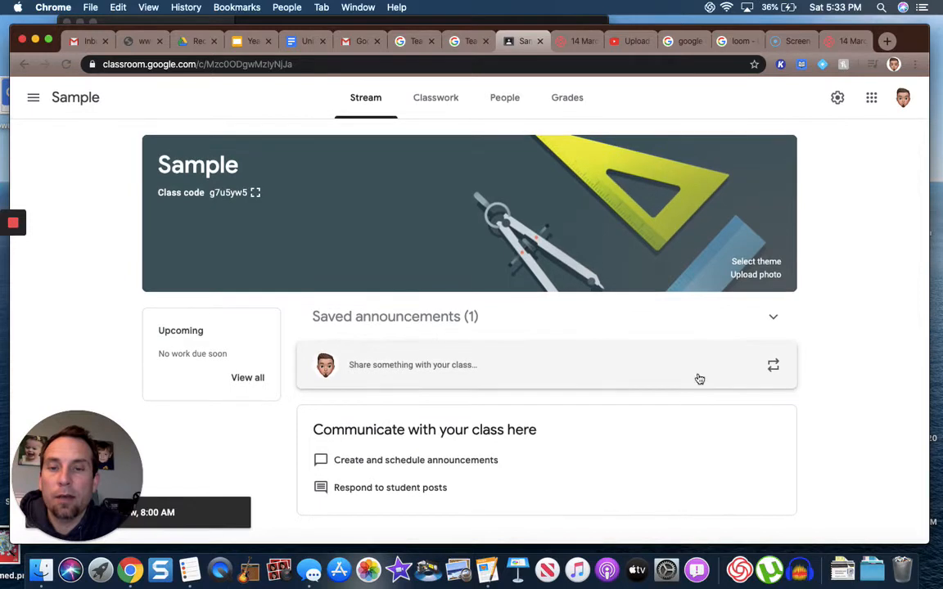
pyautogui.click(427, 319)
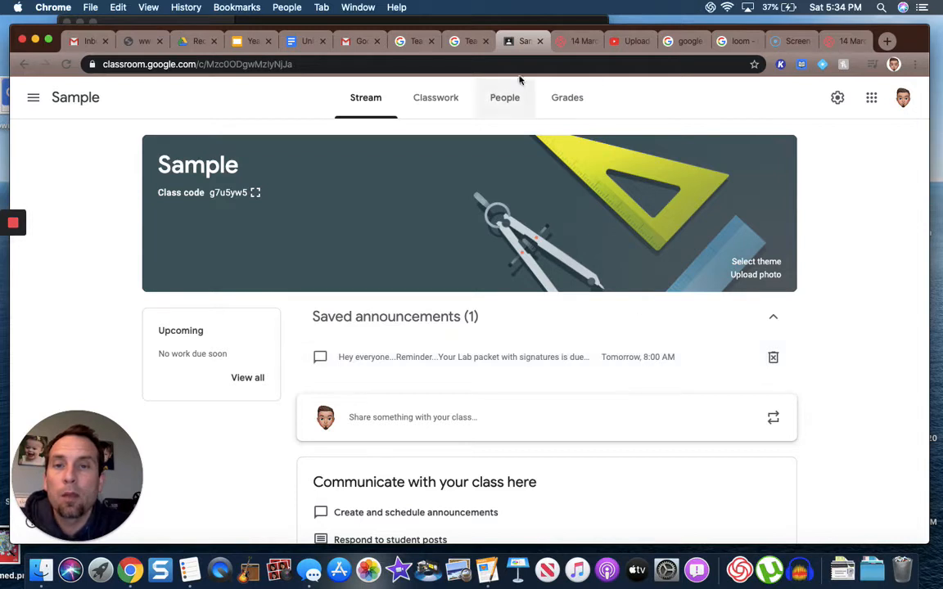
# Step: Create a new assignment in Classwork titled "Getting Ready for Our First Lab"
pyautogui.click(445, 106)
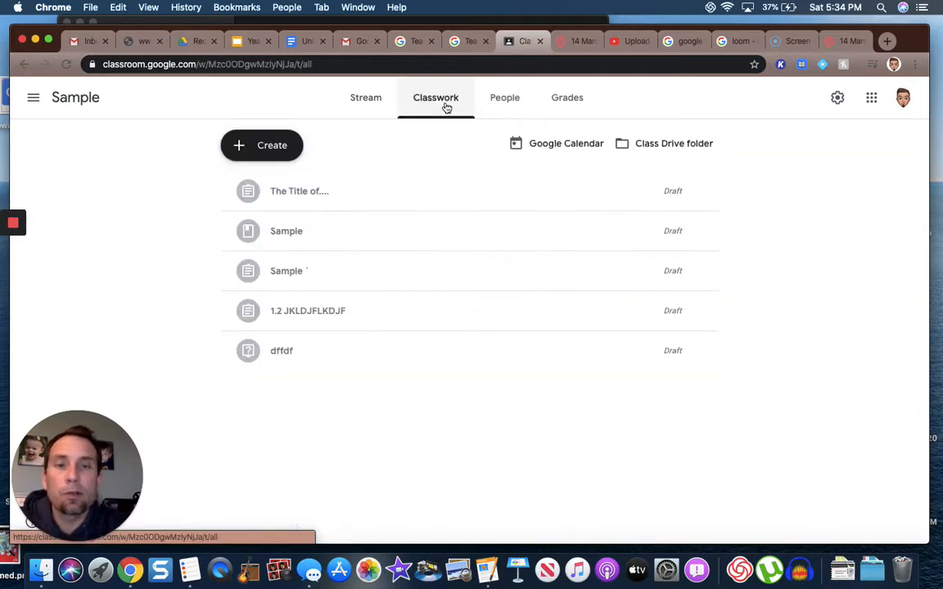
pyautogui.click(286, 152)
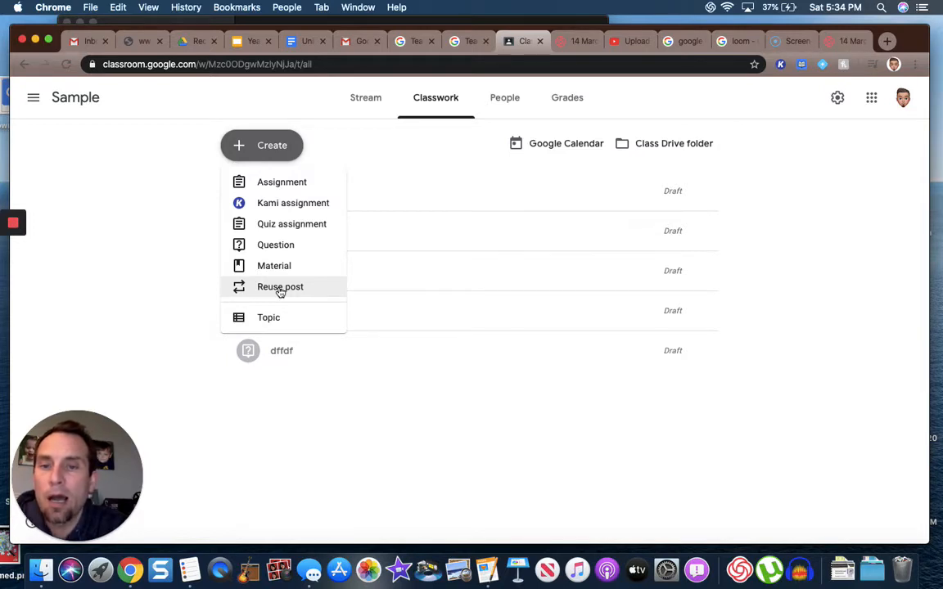
pyautogui.click(286, 189)
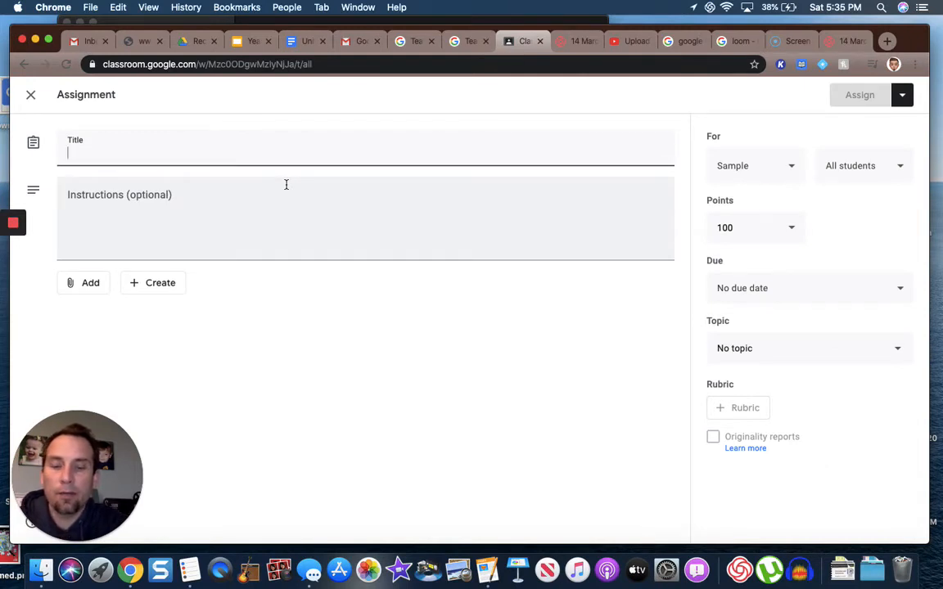
pyautogui.write('Get')
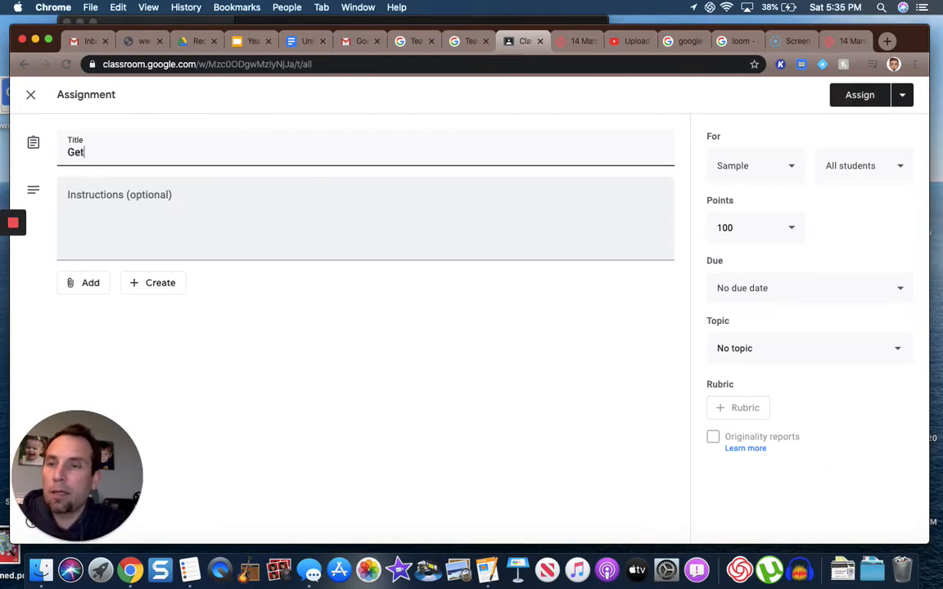
pyautogui.write('ting Read')
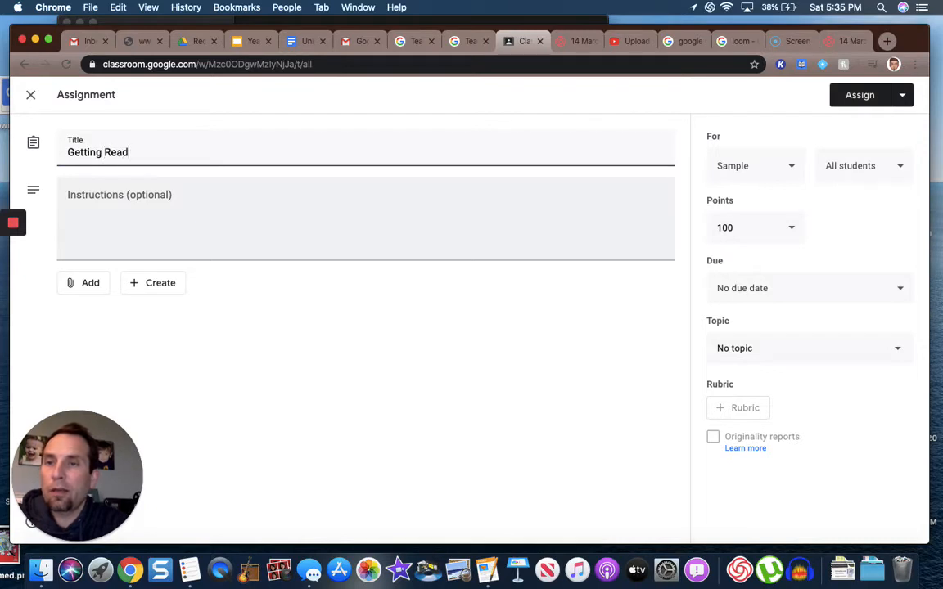
pyautogui.write('y for Our First Lab')
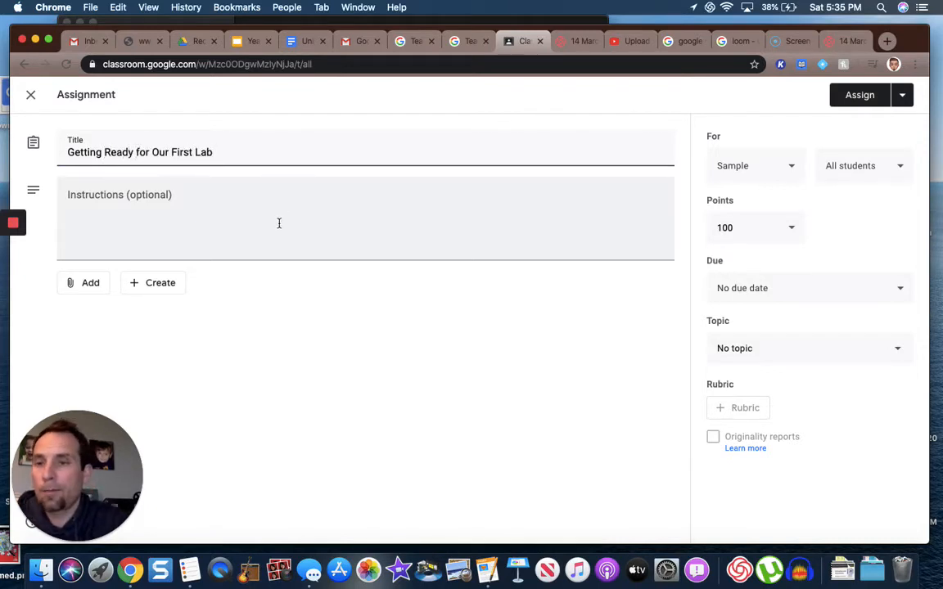
# Step: Fill the assignment's instructions with a line of random placeholder text starting "kldsjfldskfj lsdkfj adkls;fj"
pyautogui.click(251, 200)
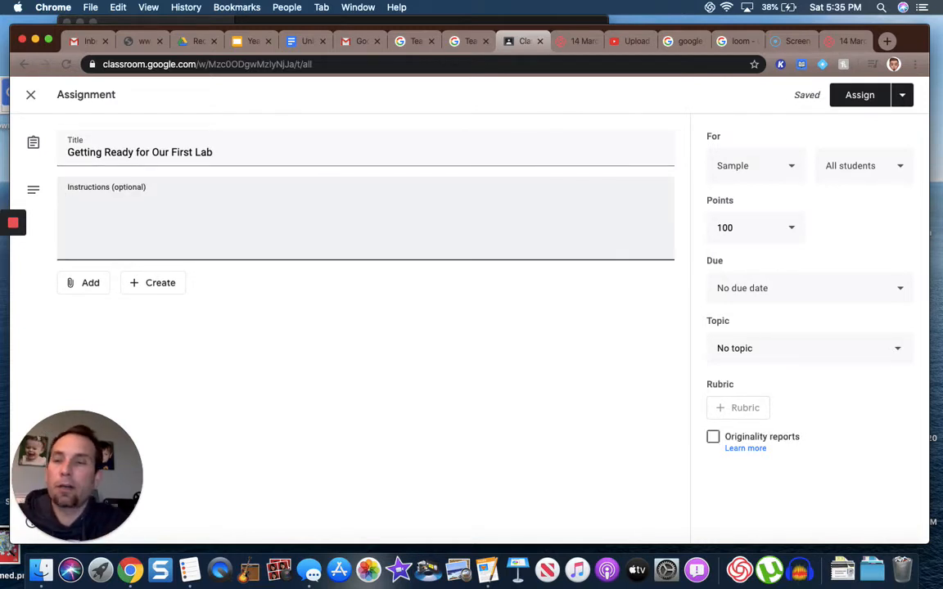
pyautogui.write('kldsjfldskfj lsdkfj adkls;fj kl;sdfj dkls;fj sdlkfj ')
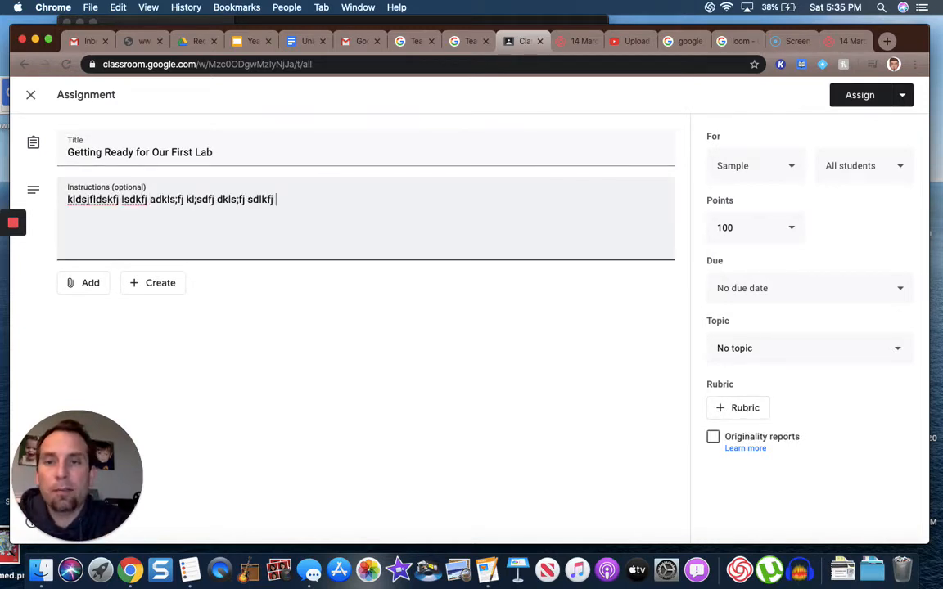
pyautogui.write('dflsjlk;fj sadlk;fj aslk;dfj asdlk;f jsdkl;')
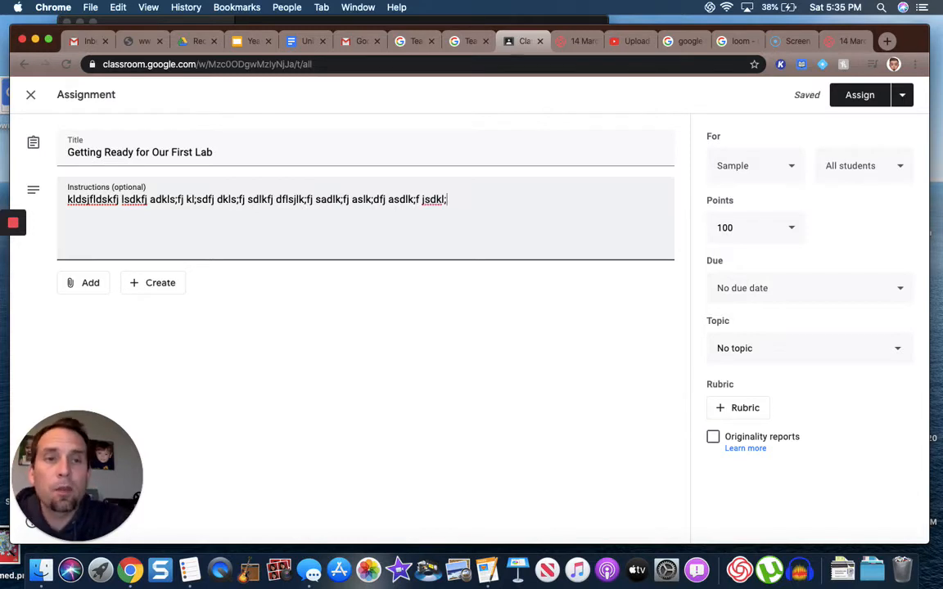
# Step: Check which classes can receive the assignment and view its scheduling date and time, then cancel scheduling
pyautogui.click(790, 162)
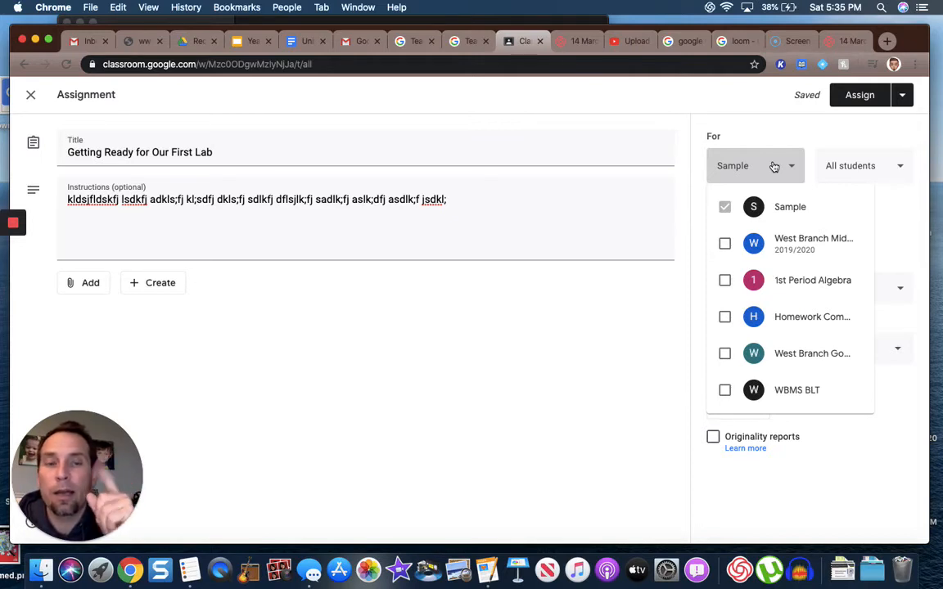
pyautogui.click(675, 278)
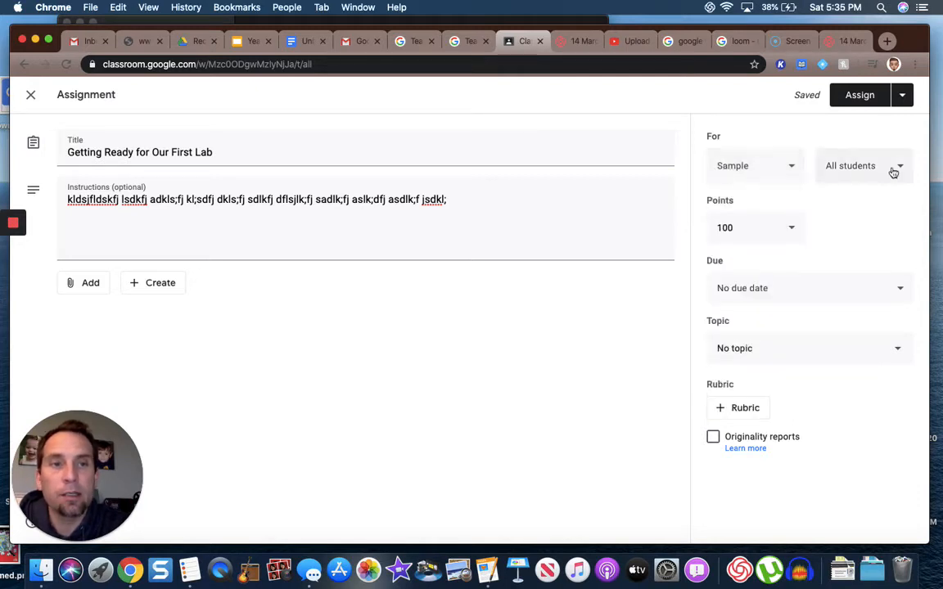
pyautogui.click(902, 95)
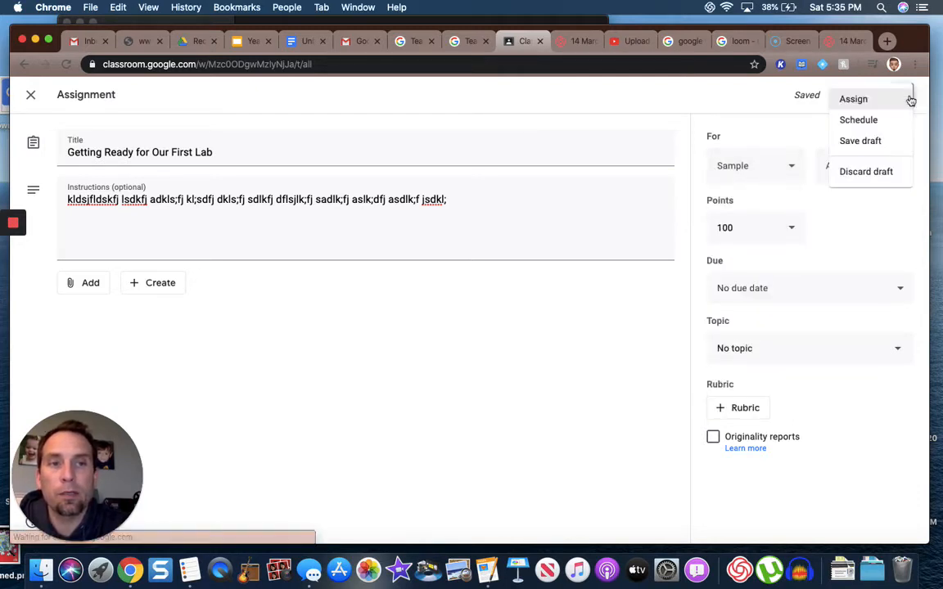
pyautogui.click(859, 120)
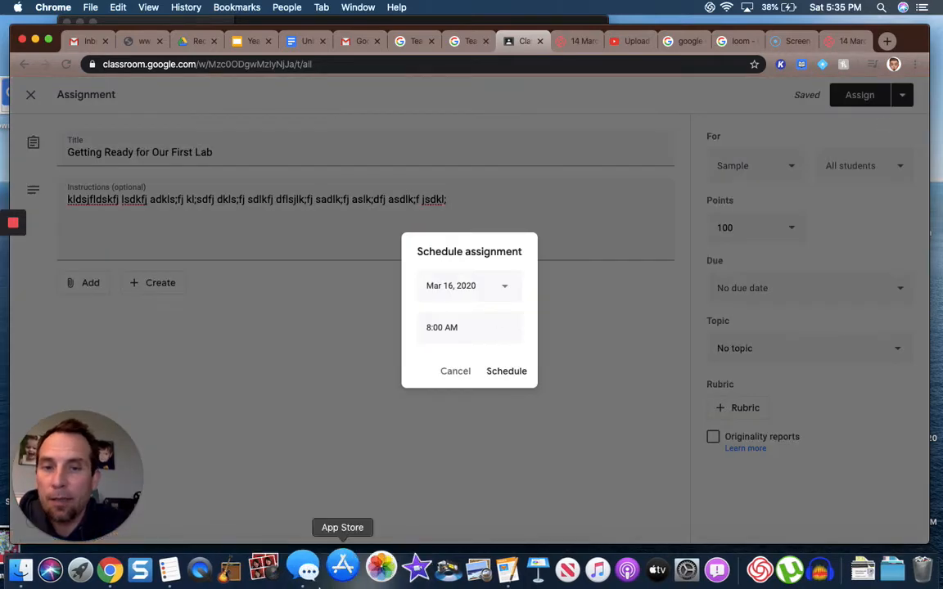
pyautogui.click(441, 371)
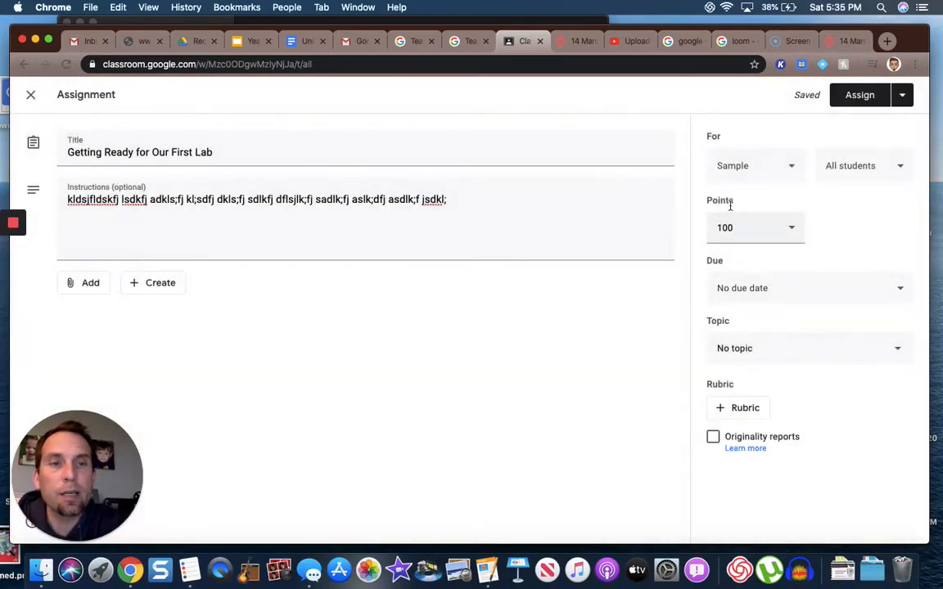
# Step: Add 1st Period Algebra and the Homework class as assignment recipients and check whether scheduling is available for multiple classes
pyautogui.click(791, 163)
pyautogui.click(724, 280)
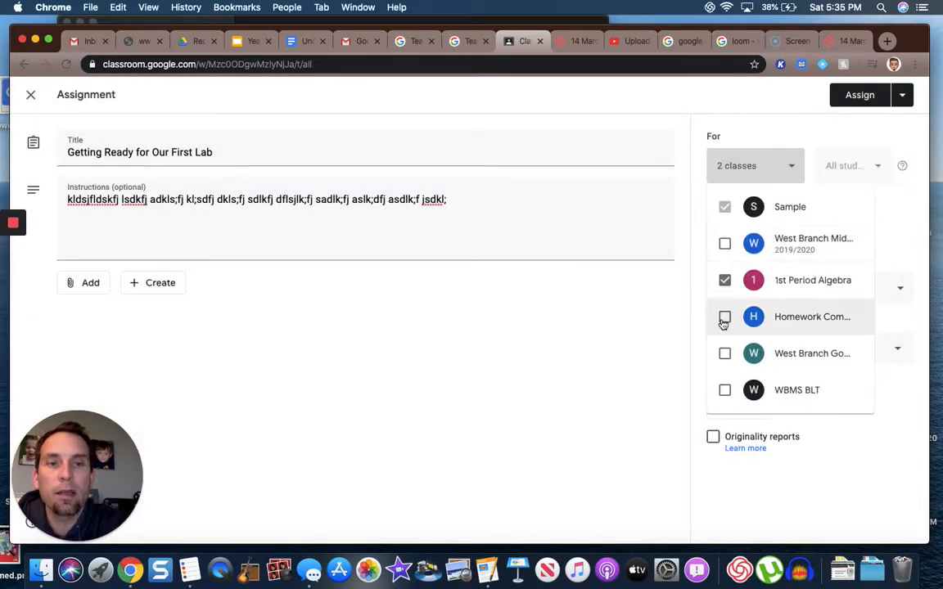
pyautogui.click(724, 317)
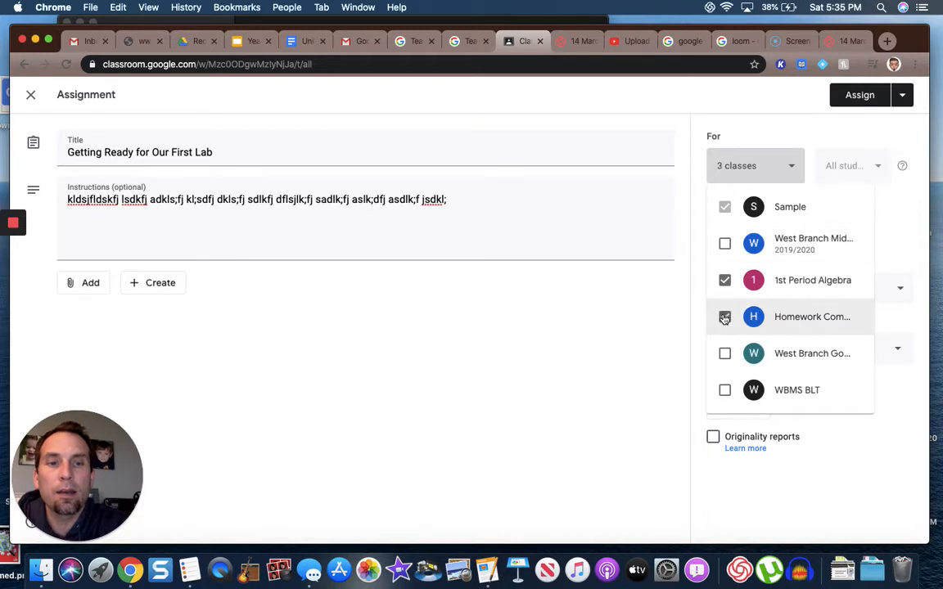
pyautogui.click(902, 97)
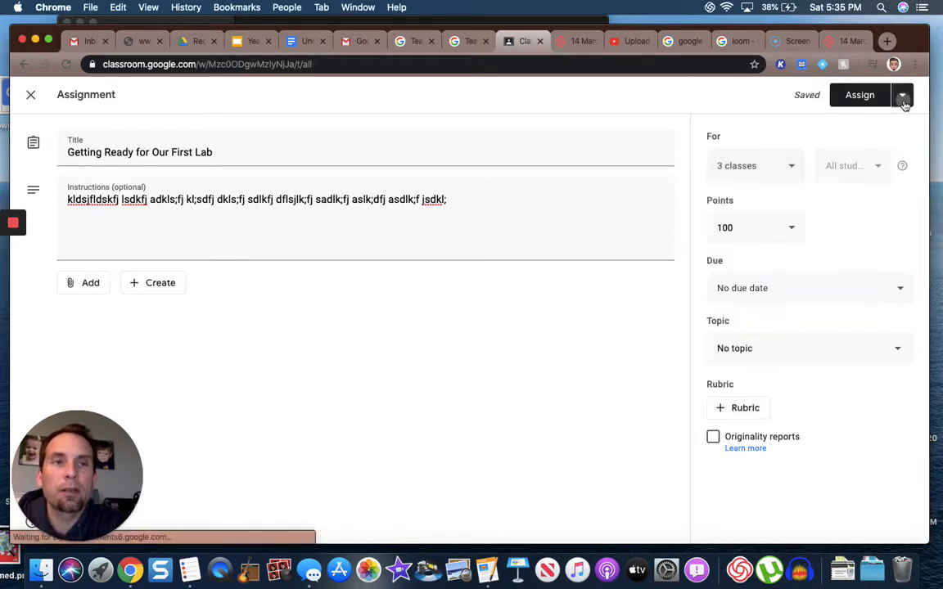
pyautogui.click(902, 96)
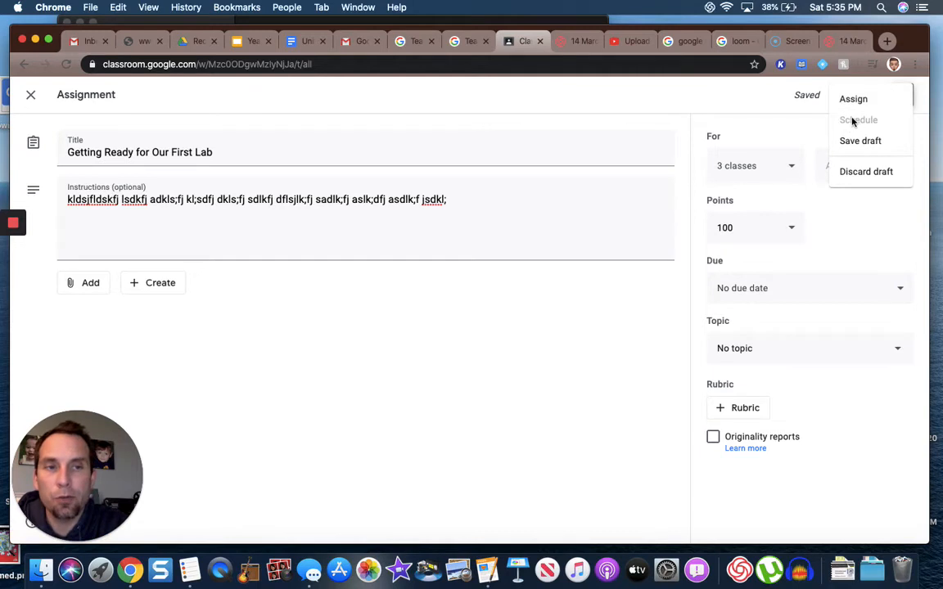
pyautogui.click(607, 361)
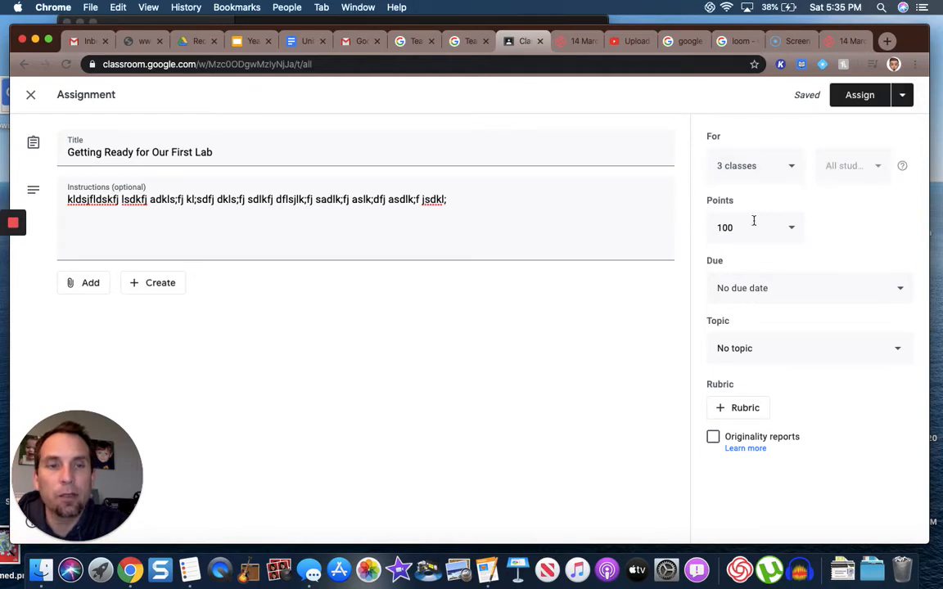
# Step: Remove 1st Period Algebra and the Homework class from the assignment's recipients, keeping only the Sample class
pyautogui.click(793, 164)
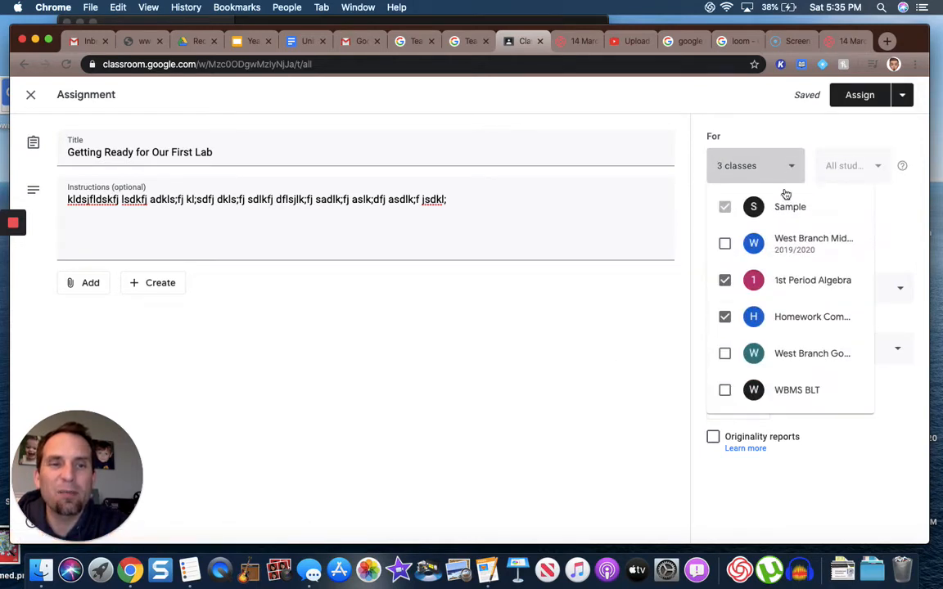
pyautogui.click(724, 280)
pyautogui.click(724, 317)
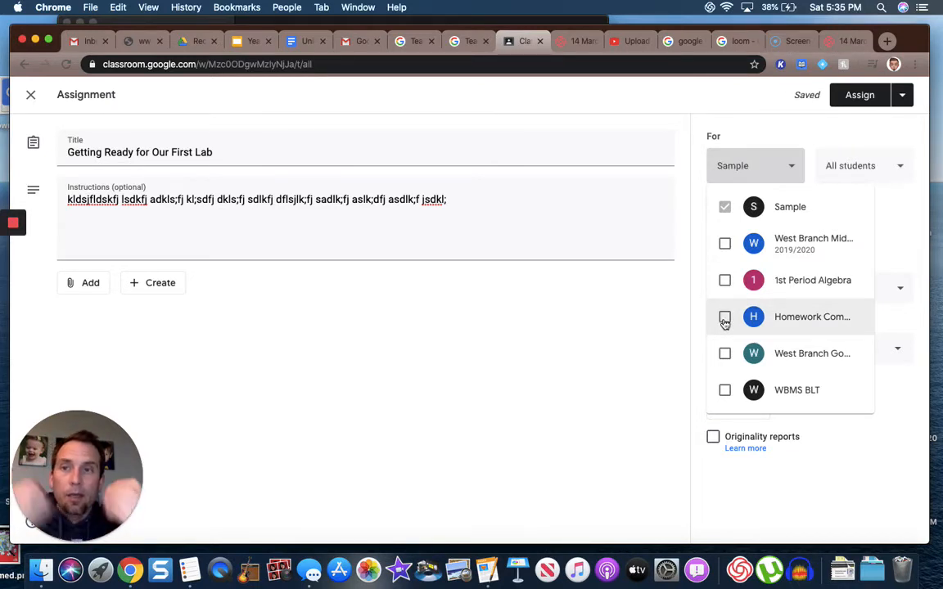
pyautogui.click(630, 333)
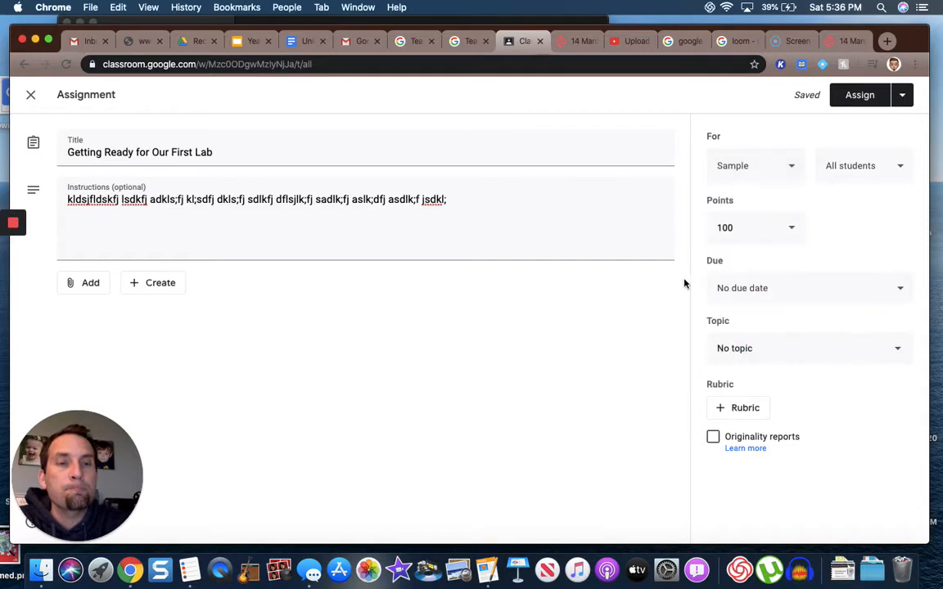
# Step: Check the assignment's student audience and set its points to Ungraded
pyautogui.click(897, 169)
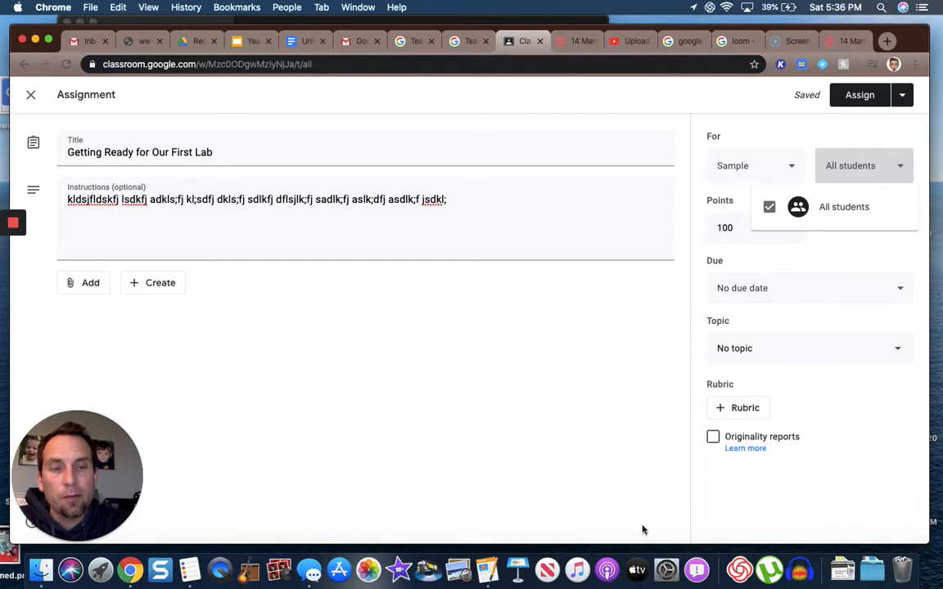
pyautogui.click(571, 400)
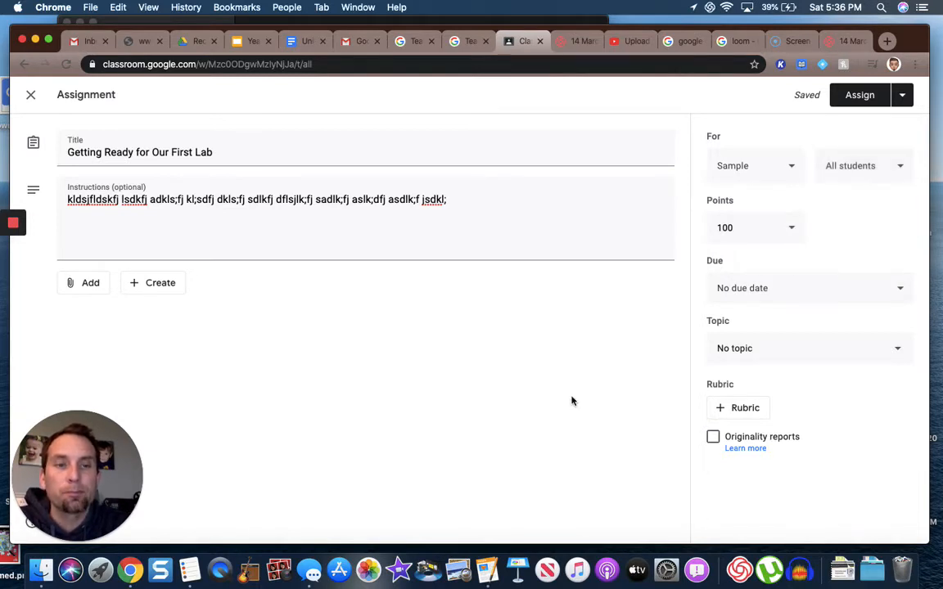
pyautogui.click(789, 228)
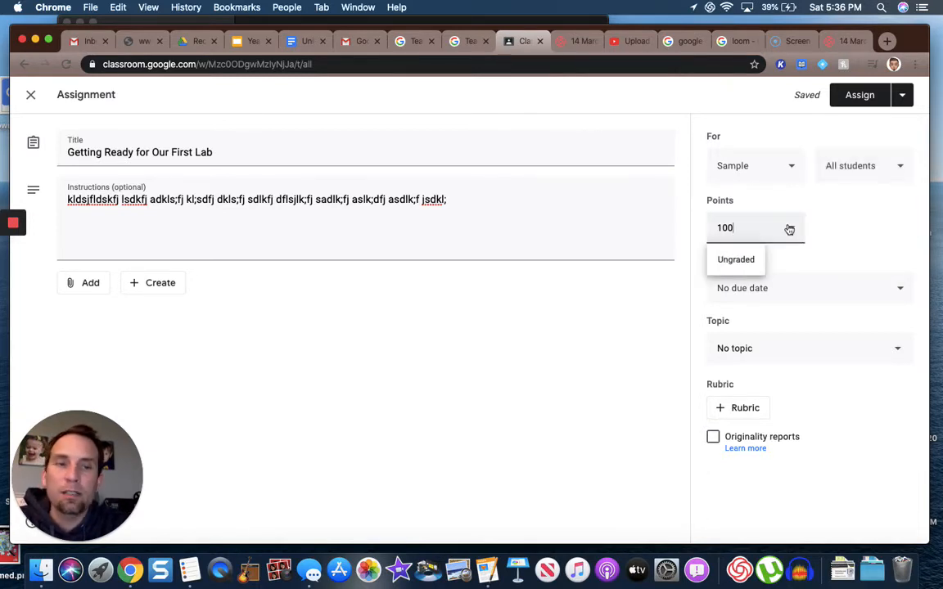
pyautogui.click(654, 306)
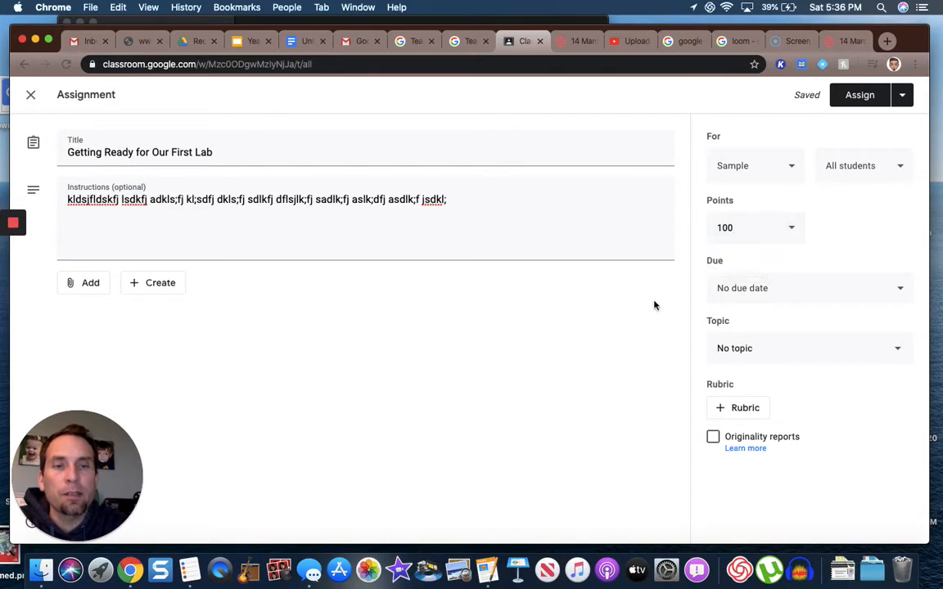
pyautogui.click(787, 230)
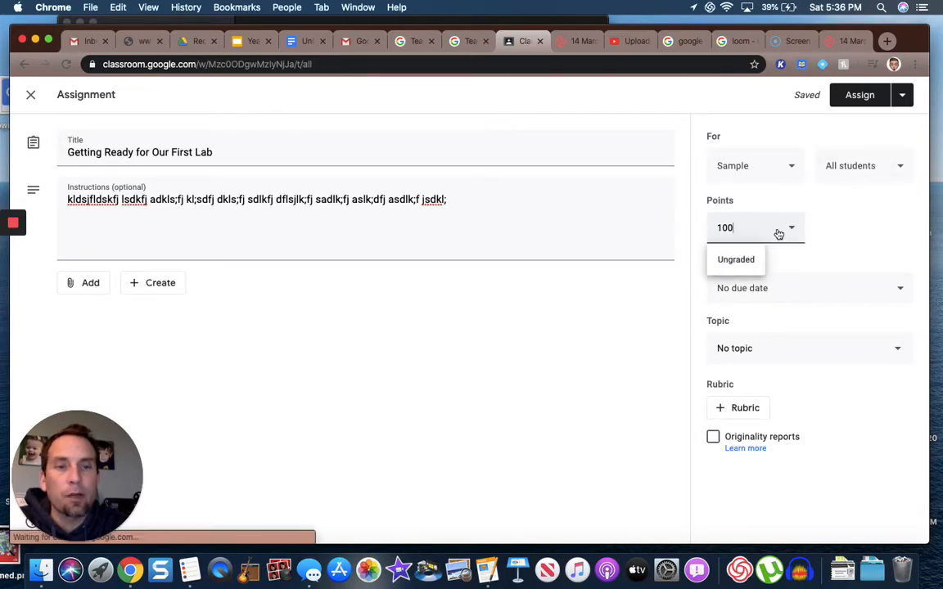
pyautogui.click(740, 262)
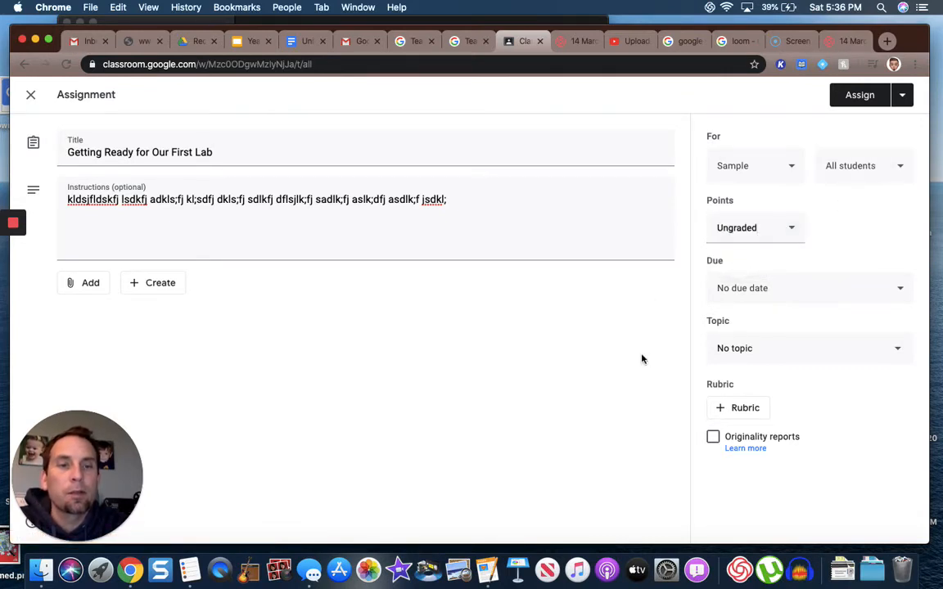
# Step: Set the assignment's due date to Mar 15, 2020 at 11:59 PM
pyautogui.click(863, 291)
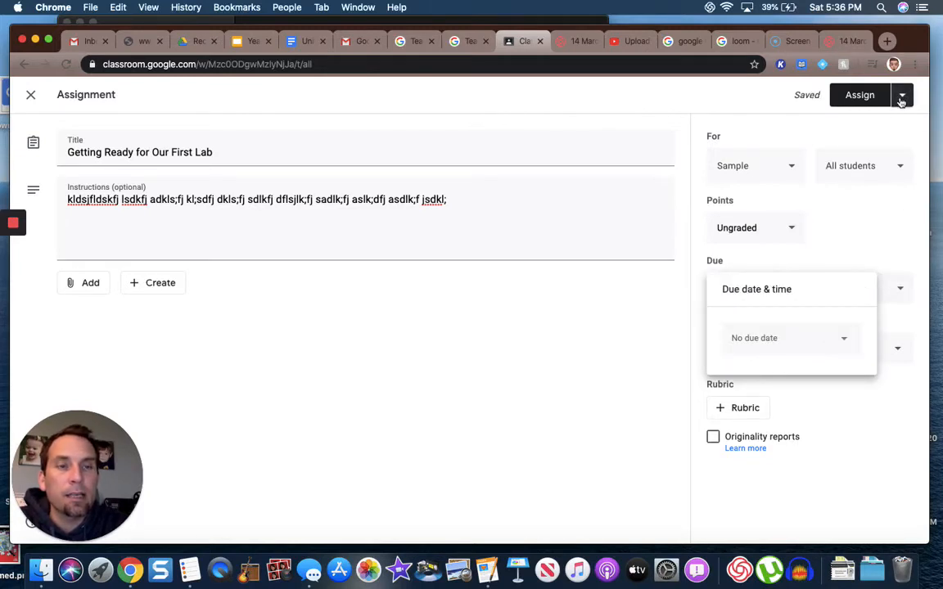
pyautogui.click(782, 335)
pyautogui.click(738, 441)
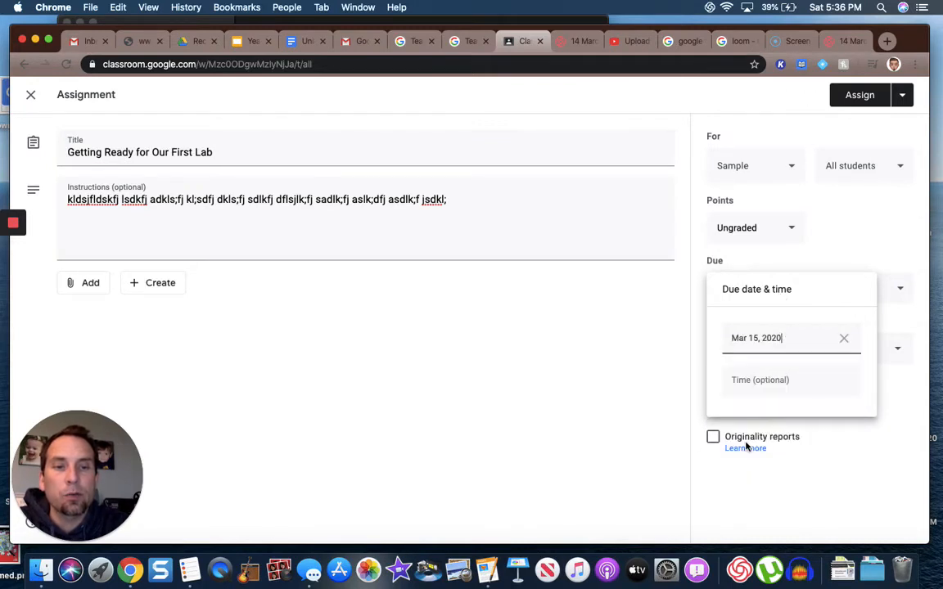
pyautogui.click(783, 381)
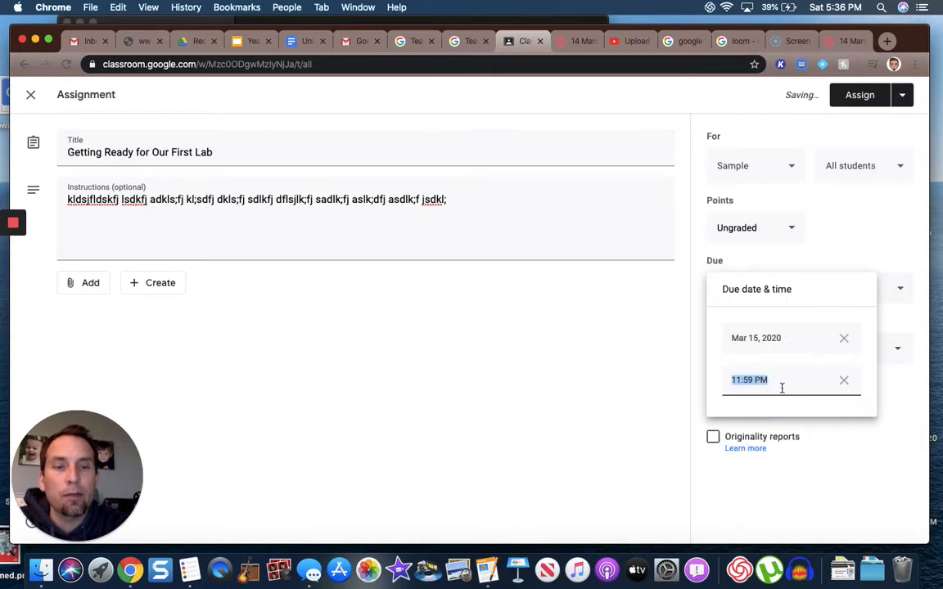
pyautogui.click(652, 406)
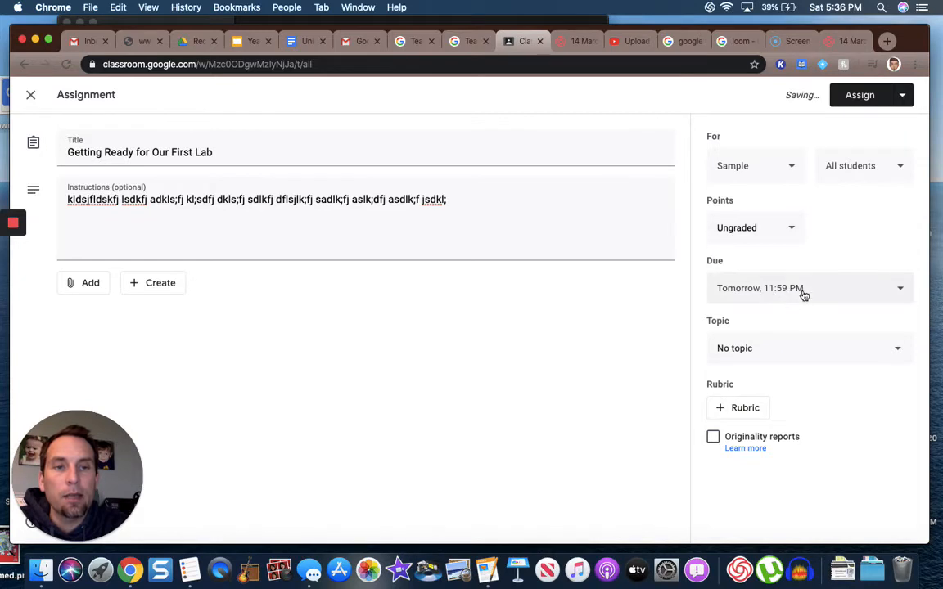
# Step: Examine the assignment's scheduled date and time against its due date, and cancel without scheduling
pyautogui.click(903, 98)
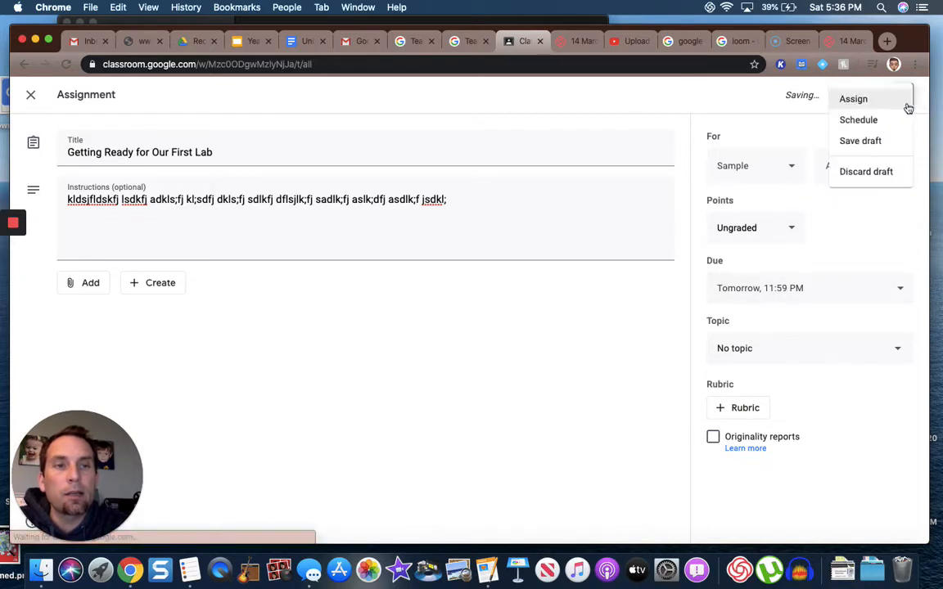
pyautogui.click(866, 122)
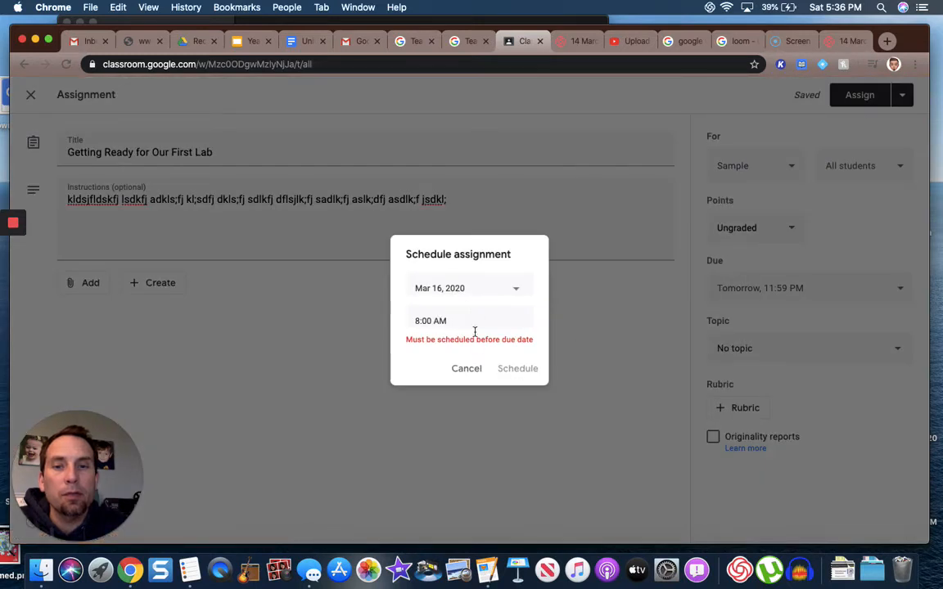
pyautogui.click(465, 376)
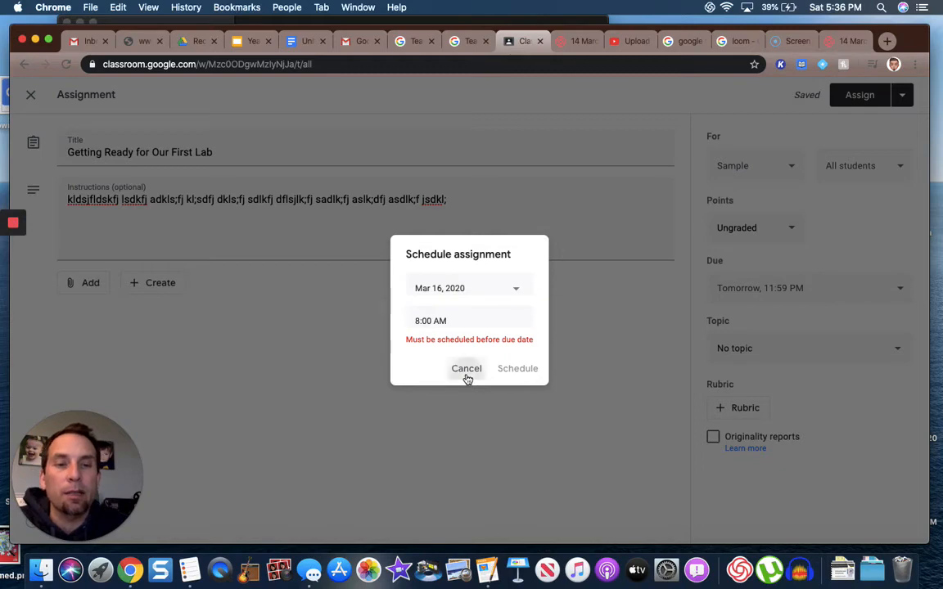
# Step: Check the assignment's topic options without choosing one, open the originality reports help page, and return to the assignment
pyautogui.click(815, 349)
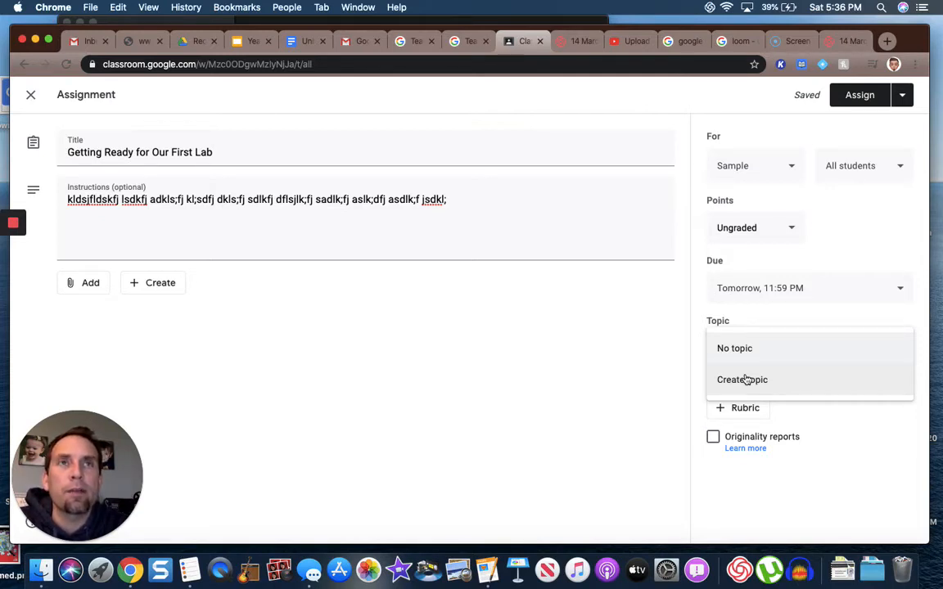
pyautogui.click(656, 394)
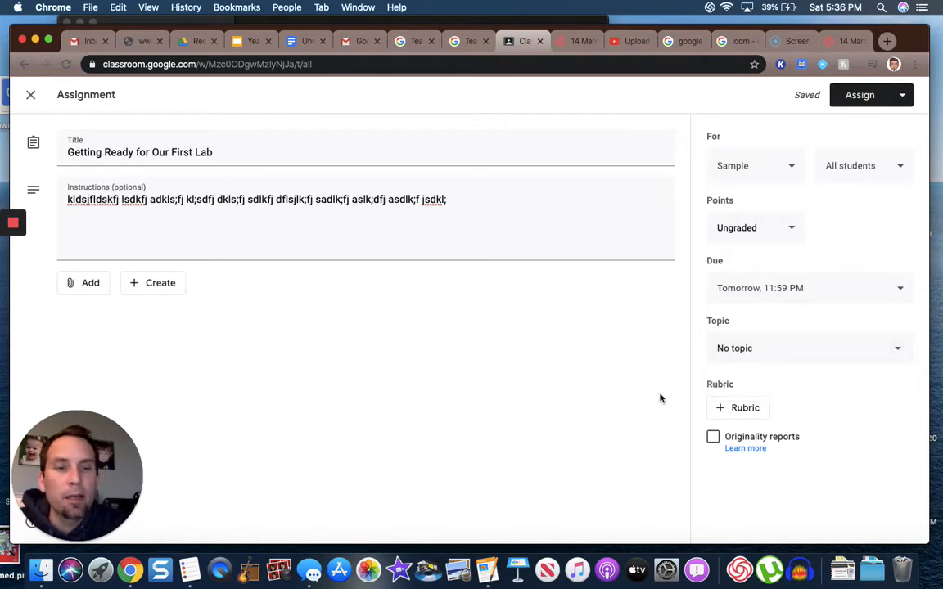
pyautogui.click(735, 450)
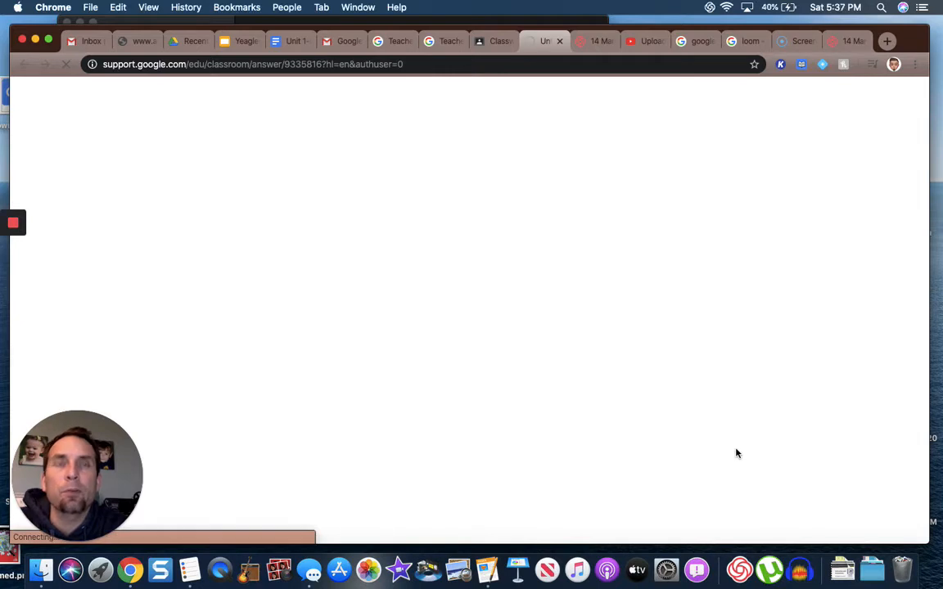
pyautogui.click(491, 39)
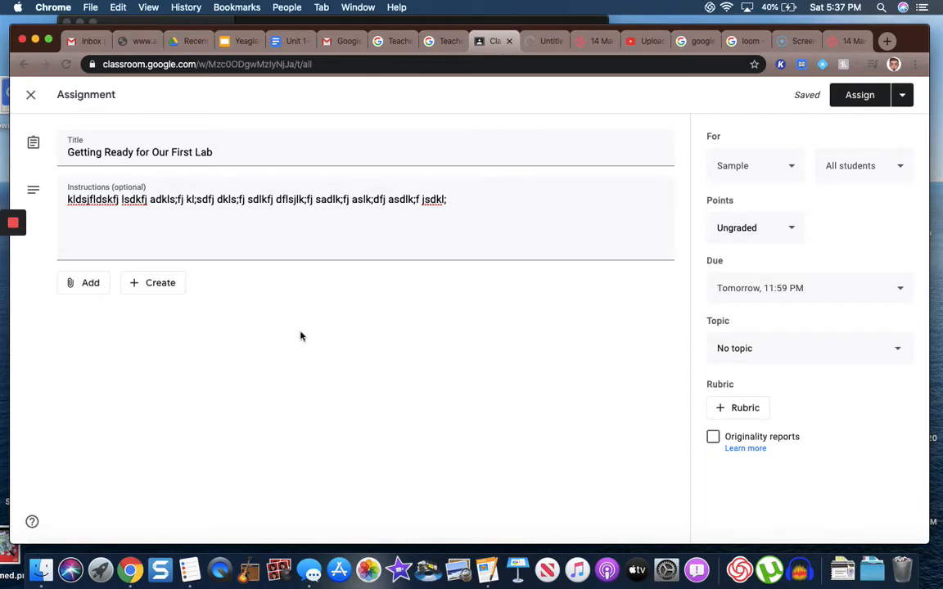
# Step: Attach the AlgC 2 Graph Exponential Functions slides from Google Drive to the assignment
pyautogui.click(88, 284)
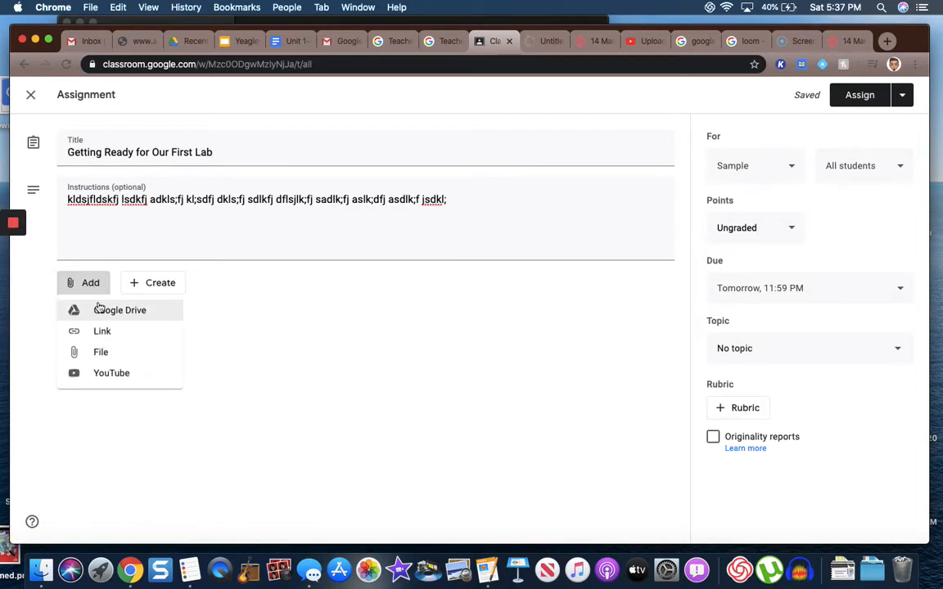
pyautogui.click(98, 310)
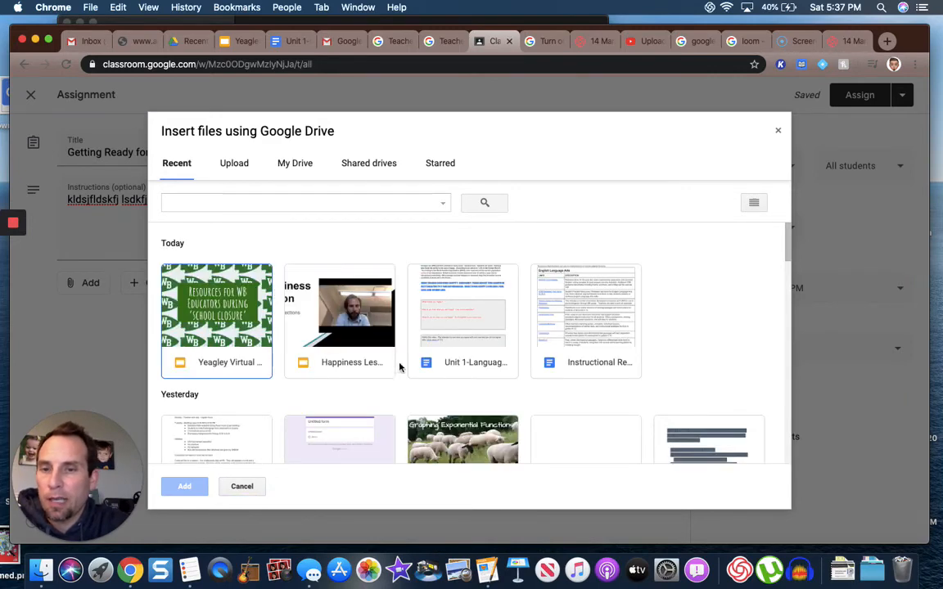
pyautogui.scroll(-1, 405, 385)
pyautogui.click(445, 417)
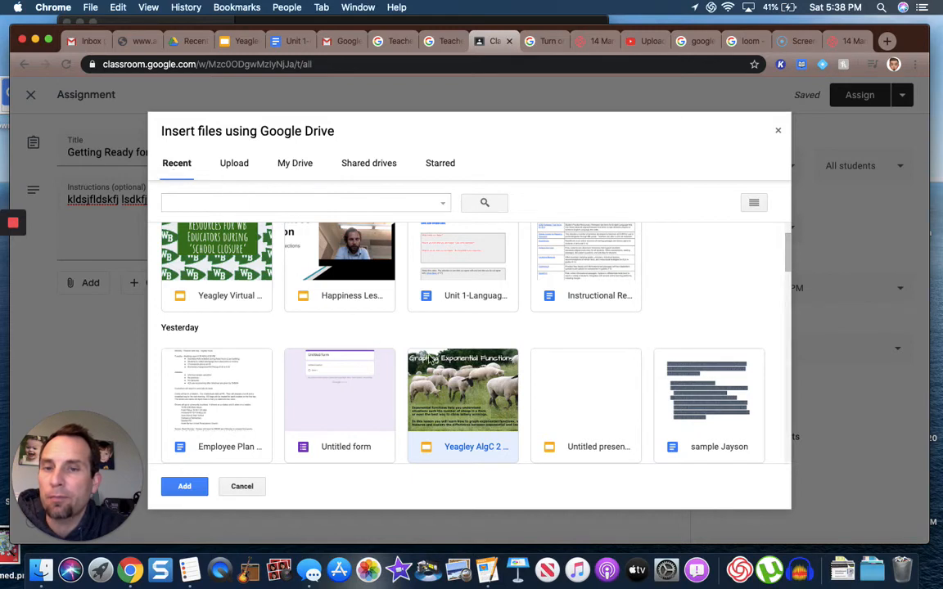
pyautogui.doubleClick(446, 383)
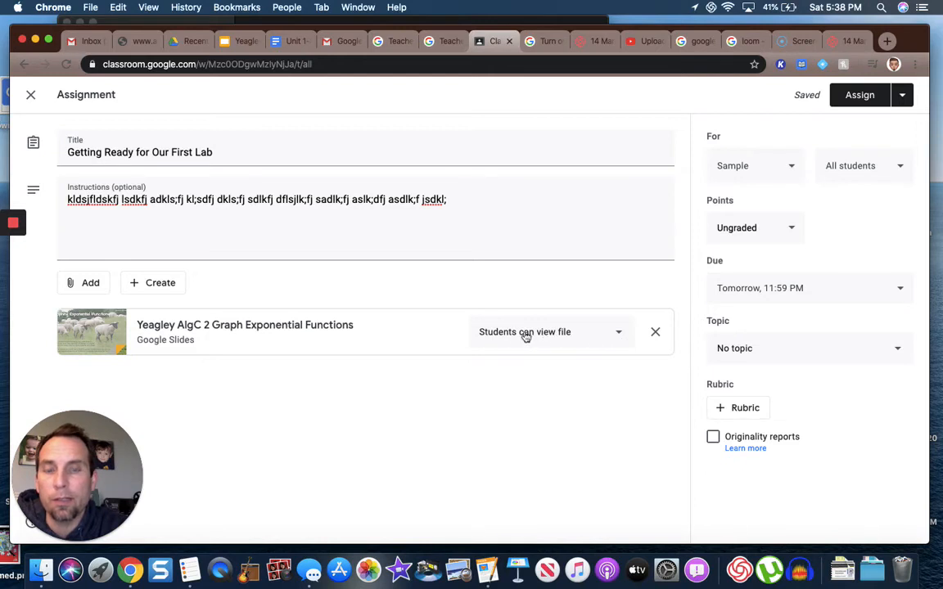
# Step: Check the student access options for the attached slides, keeping "Students can view file", and close the assignment draft
pyautogui.click(618, 338)
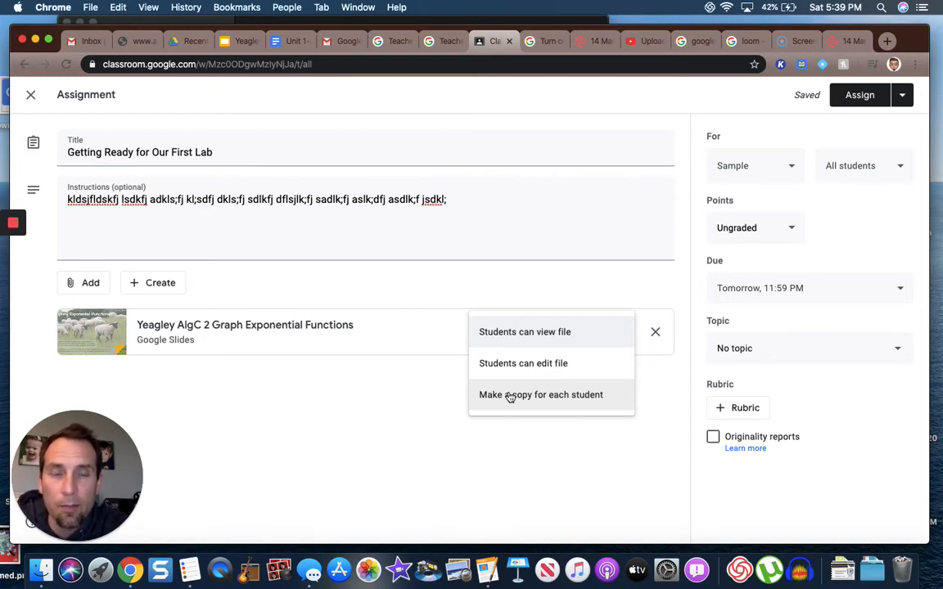
pyautogui.click(521, 456)
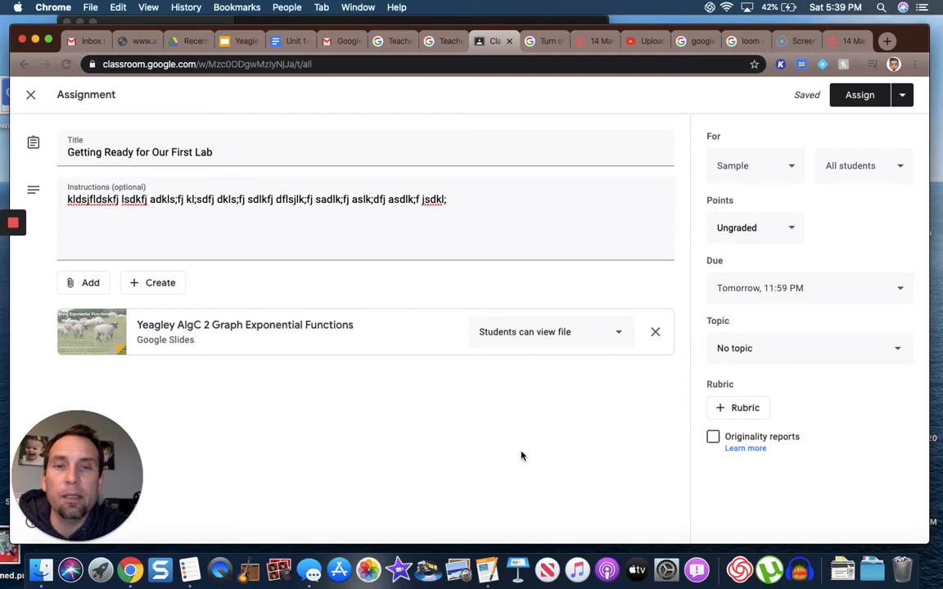
pyautogui.click(34, 95)
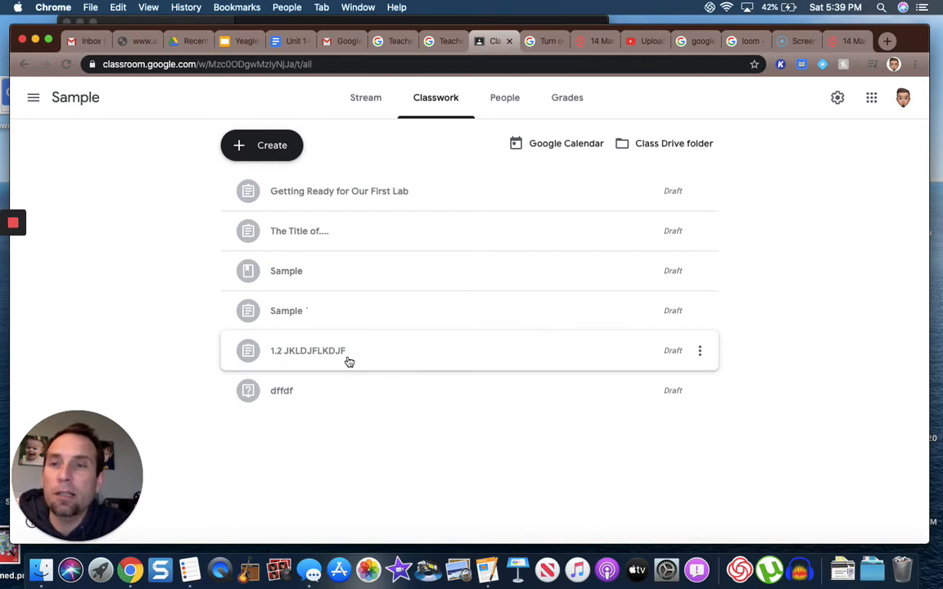
# Step: Switch to the West Branch Google Cert 2019-2020 class and examine how its Classwork is organized by topic
pyautogui.click(33, 98)
pyautogui.scroll(-2, 104, 316)
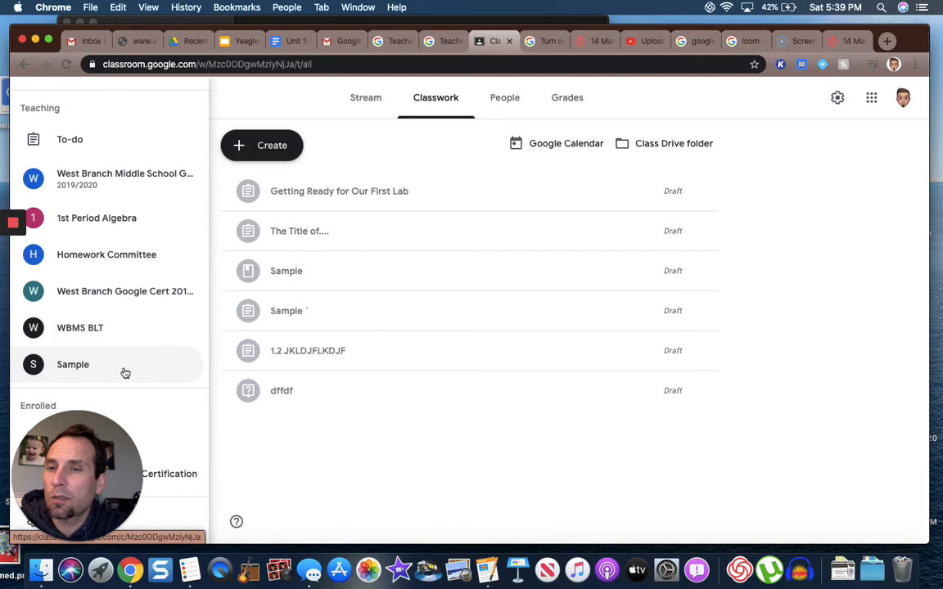
pyautogui.click(131, 293)
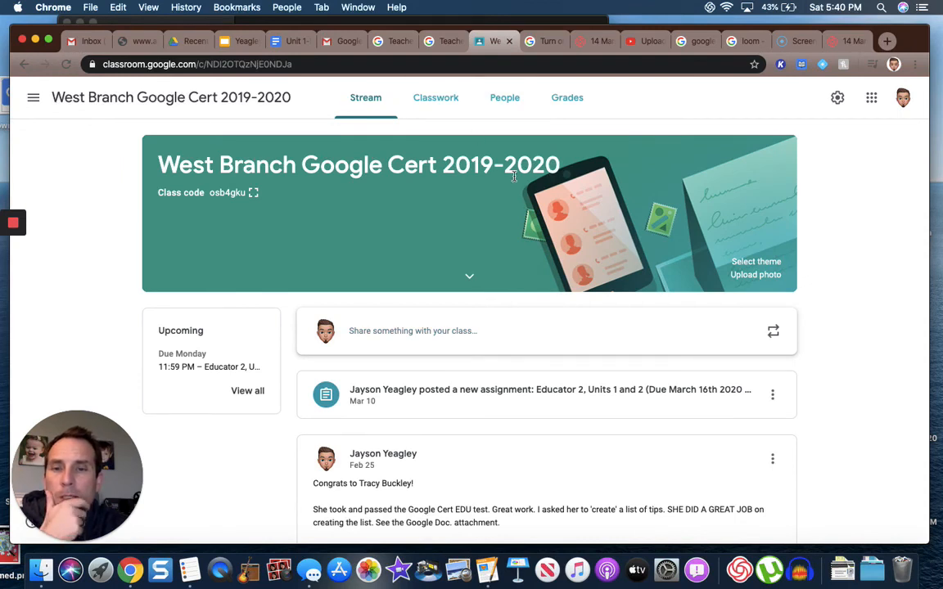
pyautogui.scroll(-1, 480, 409)
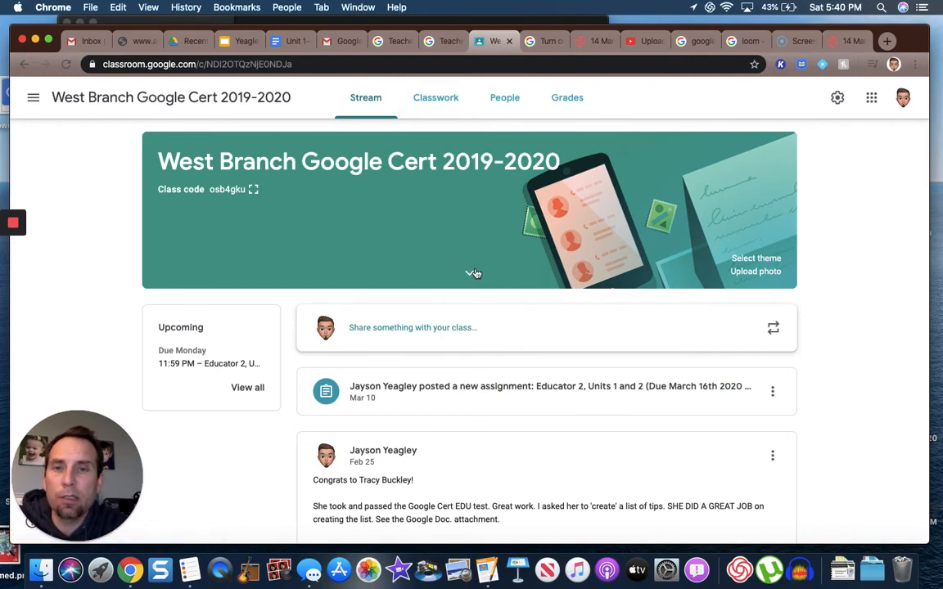
pyautogui.click(438, 112)
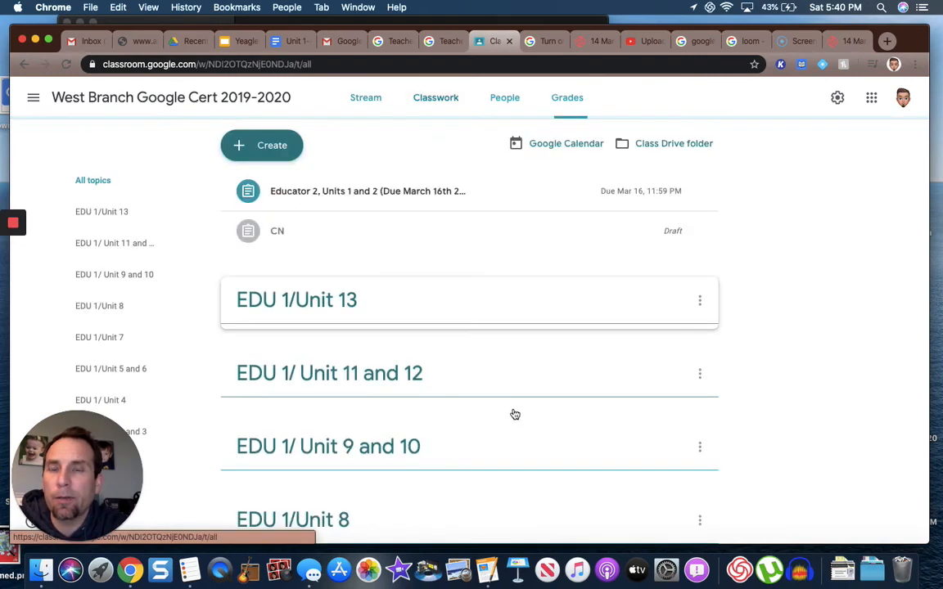
pyautogui.scroll(-5, 513, 413)
pyautogui.scroll(-6, 514, 414)
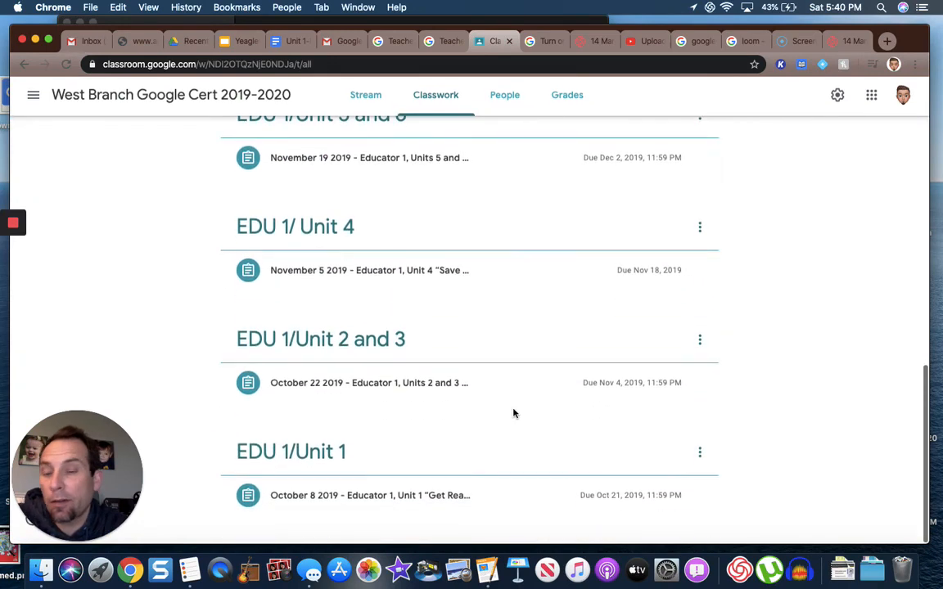
# Step: Open the EDU 1/Unit 1 topic and examine the October 8 2019 assignment's returned student work and completion statuses
pyautogui.click(326, 452)
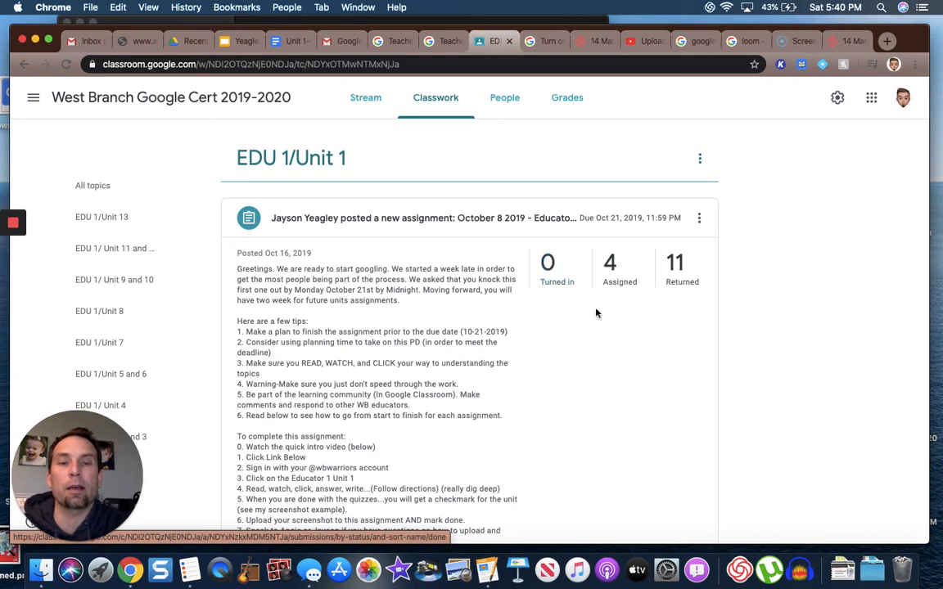
pyautogui.click(675, 263)
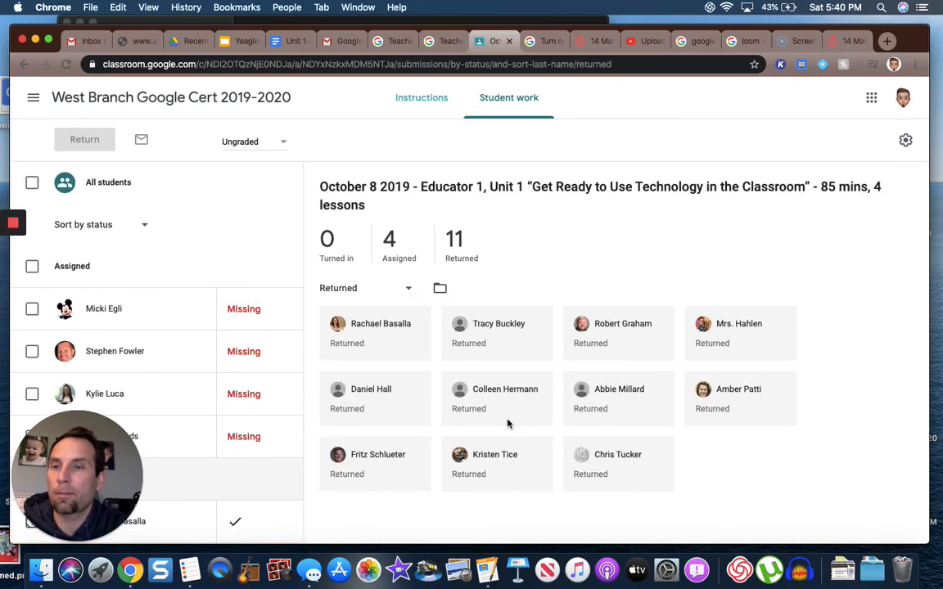
pyautogui.scroll(-5, 242, 333)
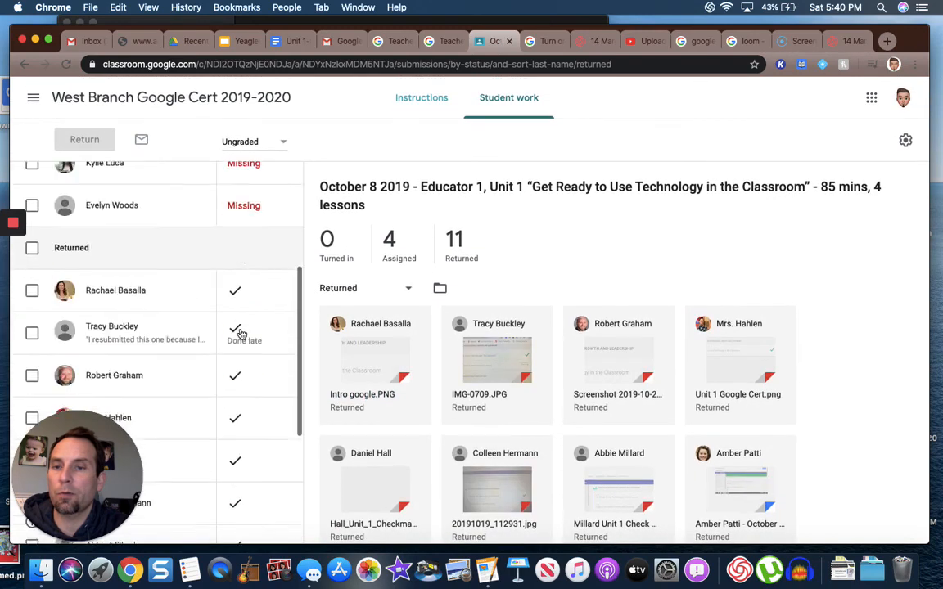
pyautogui.scroll(2, 242, 334)
pyautogui.scroll(-2, 242, 333)
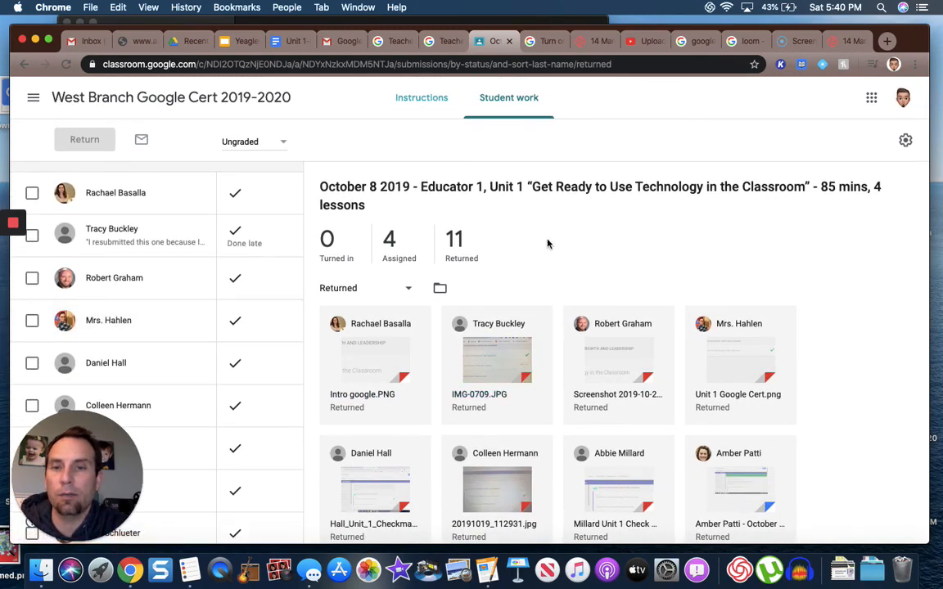
pyautogui.scroll(2, 216, 295)
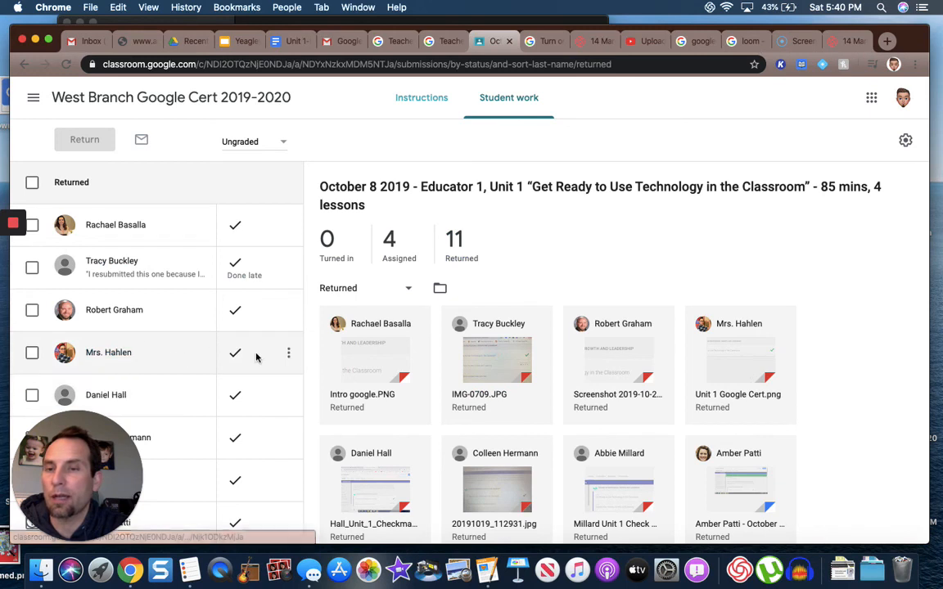
pyautogui.scroll(-4, 255, 357)
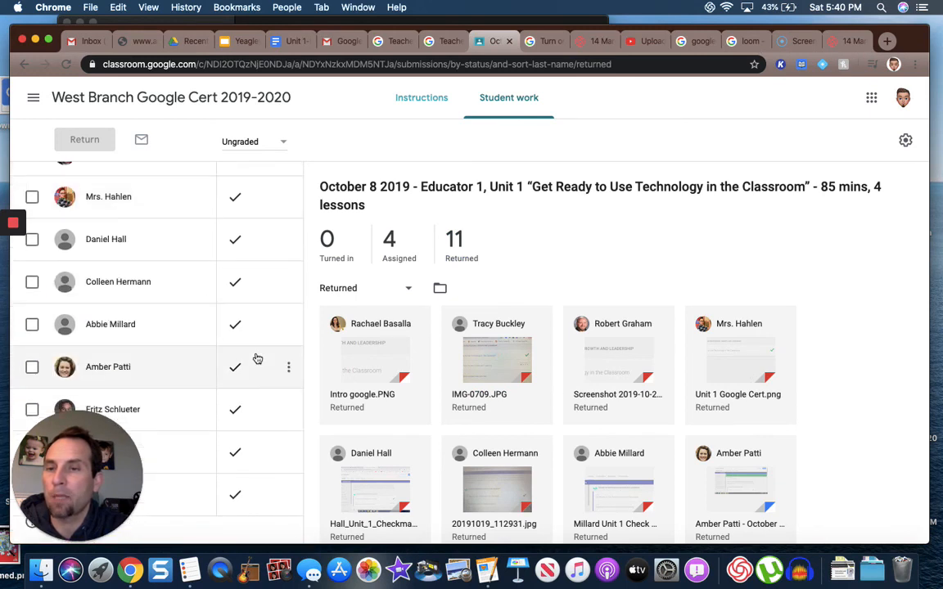
pyautogui.scroll(1, 257, 359)
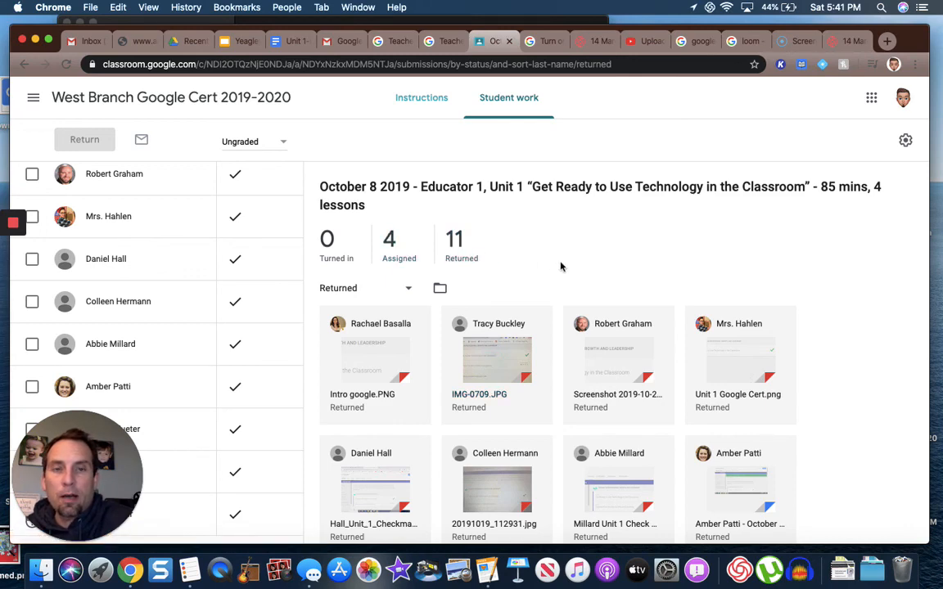
pyautogui.scroll(-3, 495, 391)
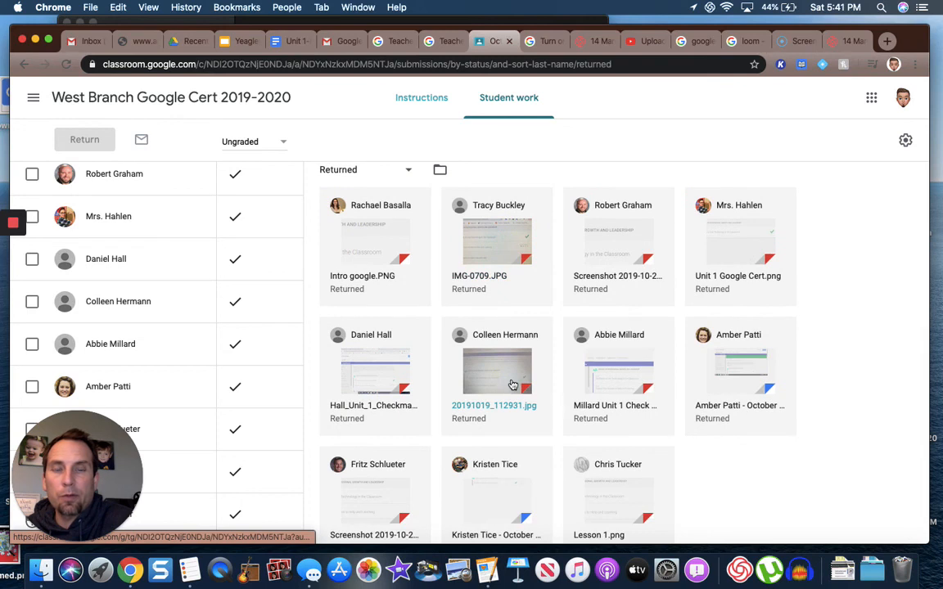